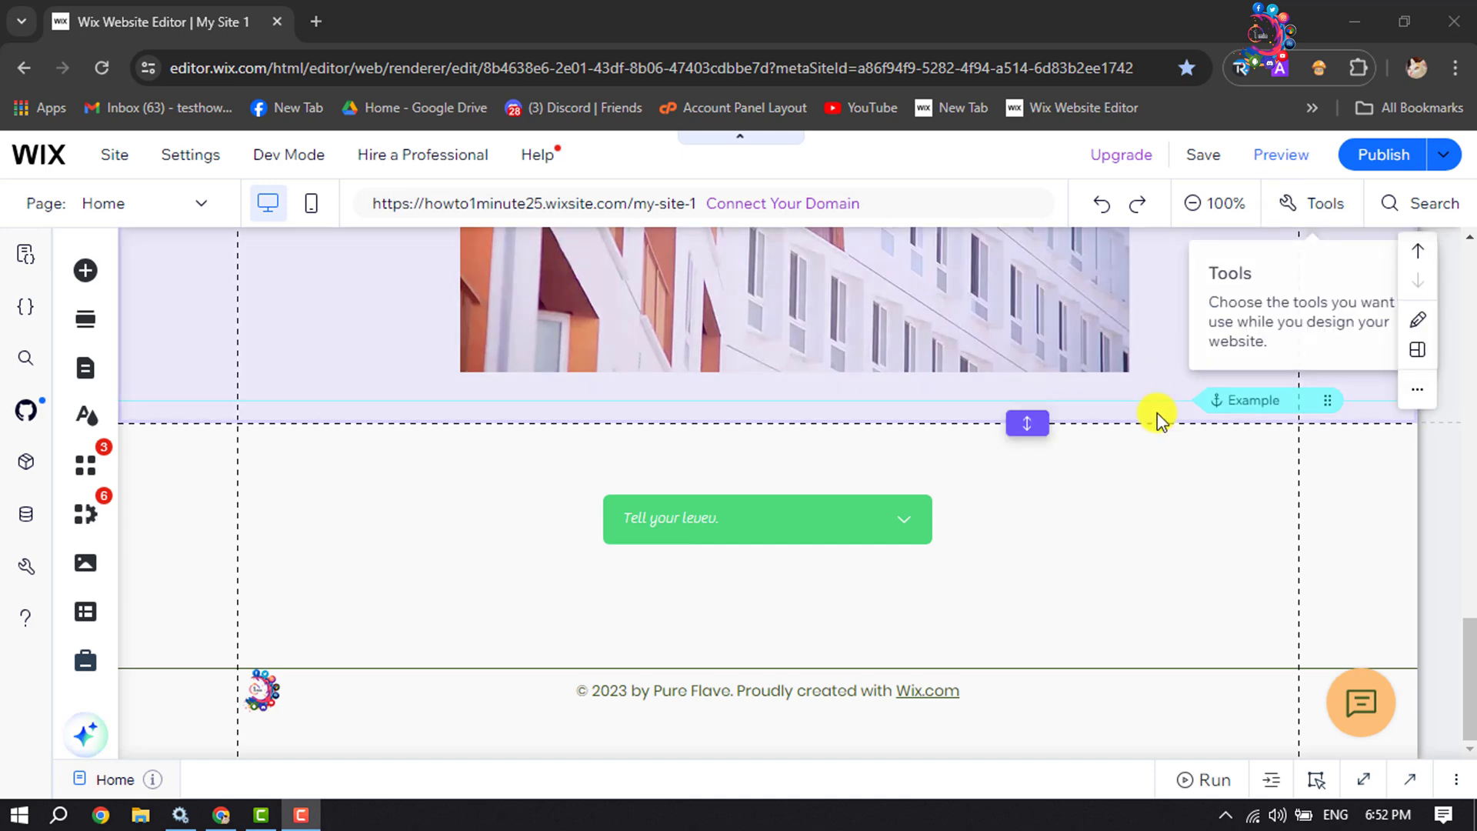
- Select the image section above the footer
{"action": "left_click", "coordinate": [1131, 473]}
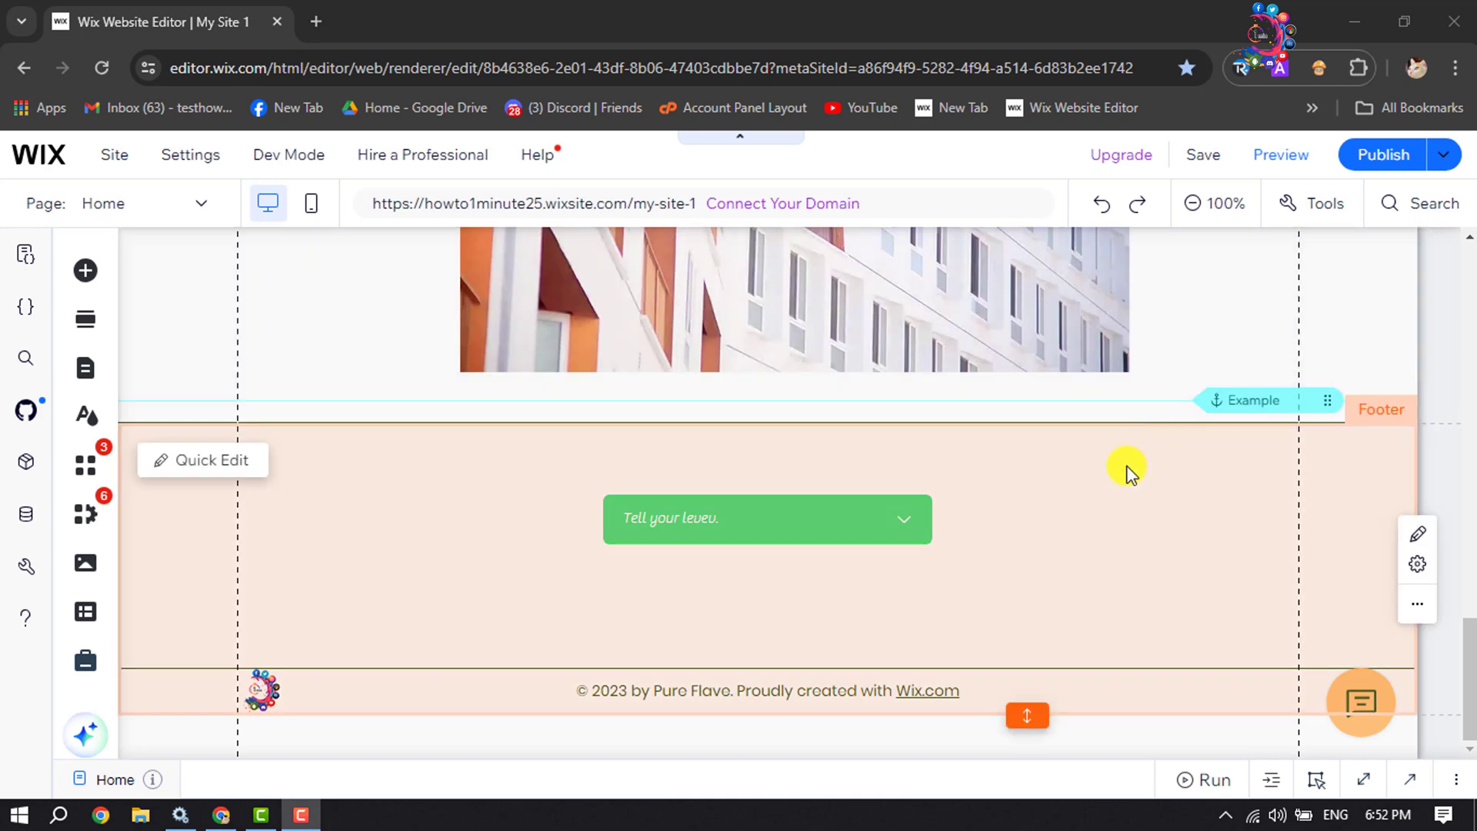
{"action": "left_click", "coordinate": [685, 414]}
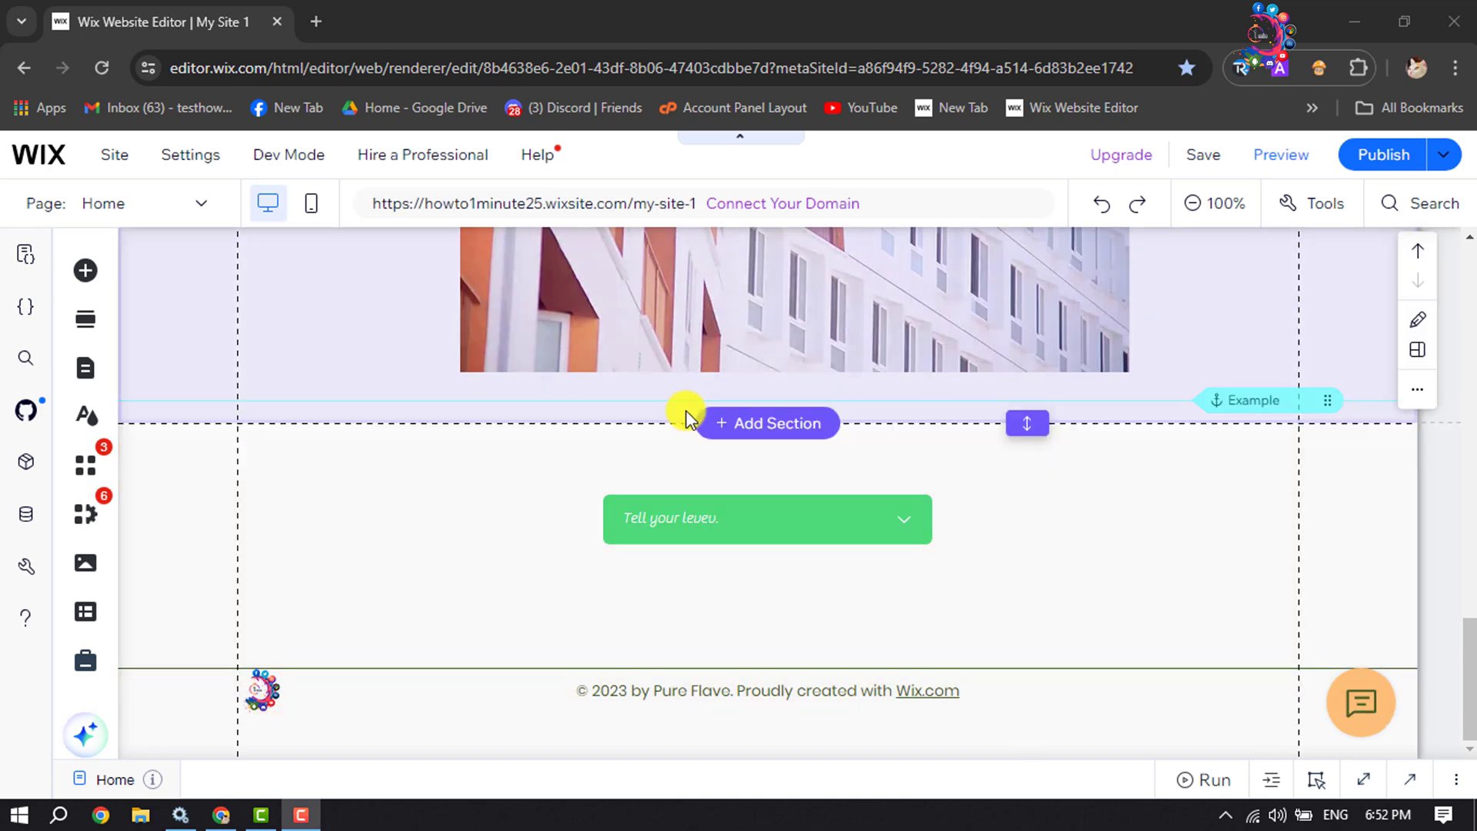
{"action": "left_click", "coordinate": [667, 471]}
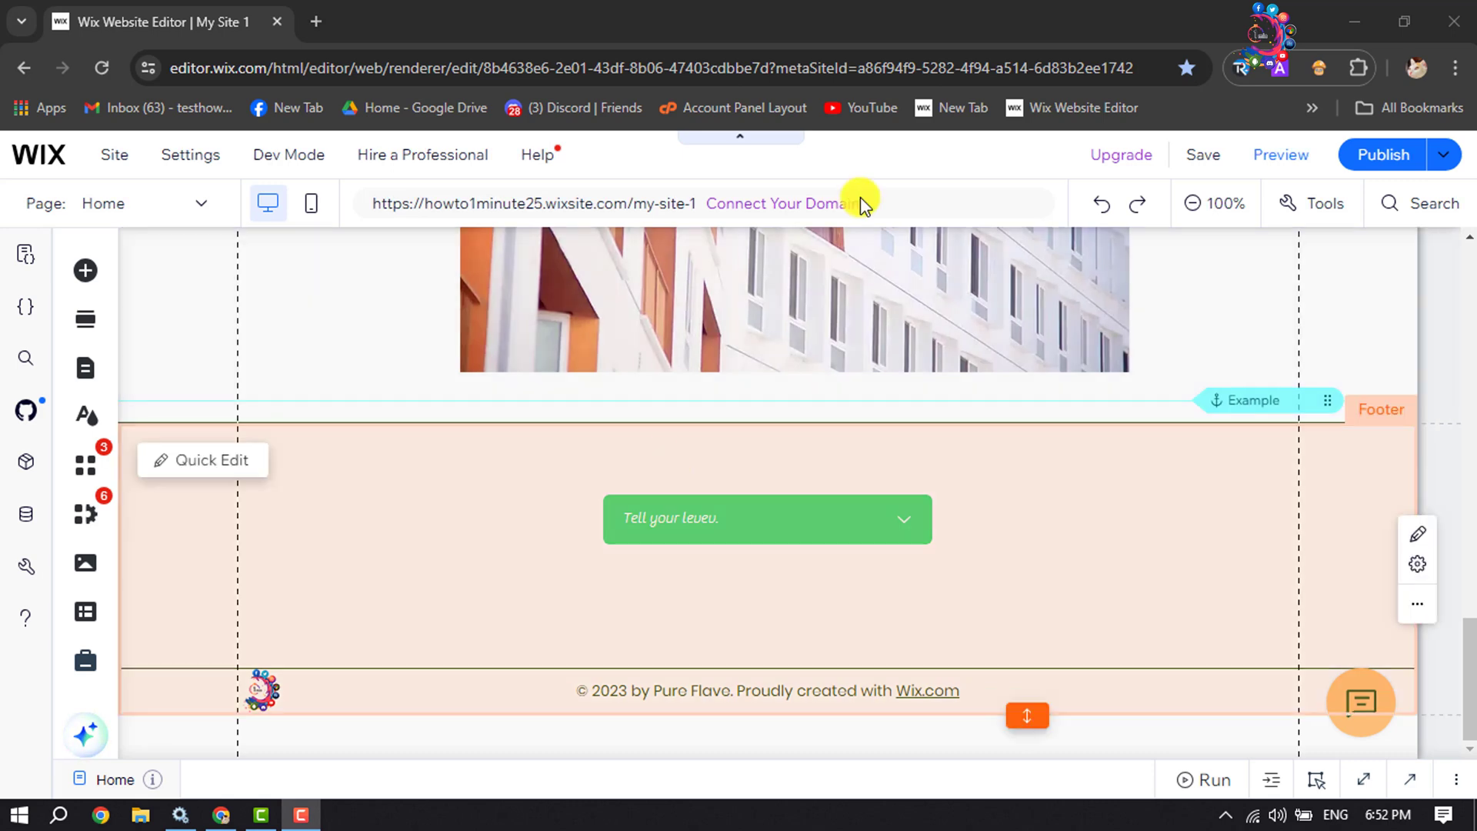
{"action": "left_click", "coordinate": [831, 404]}
- Open the section designs below the image and browse Events layouts to the Event Calendar design
{"action": "left_click", "coordinate": [753, 428]}
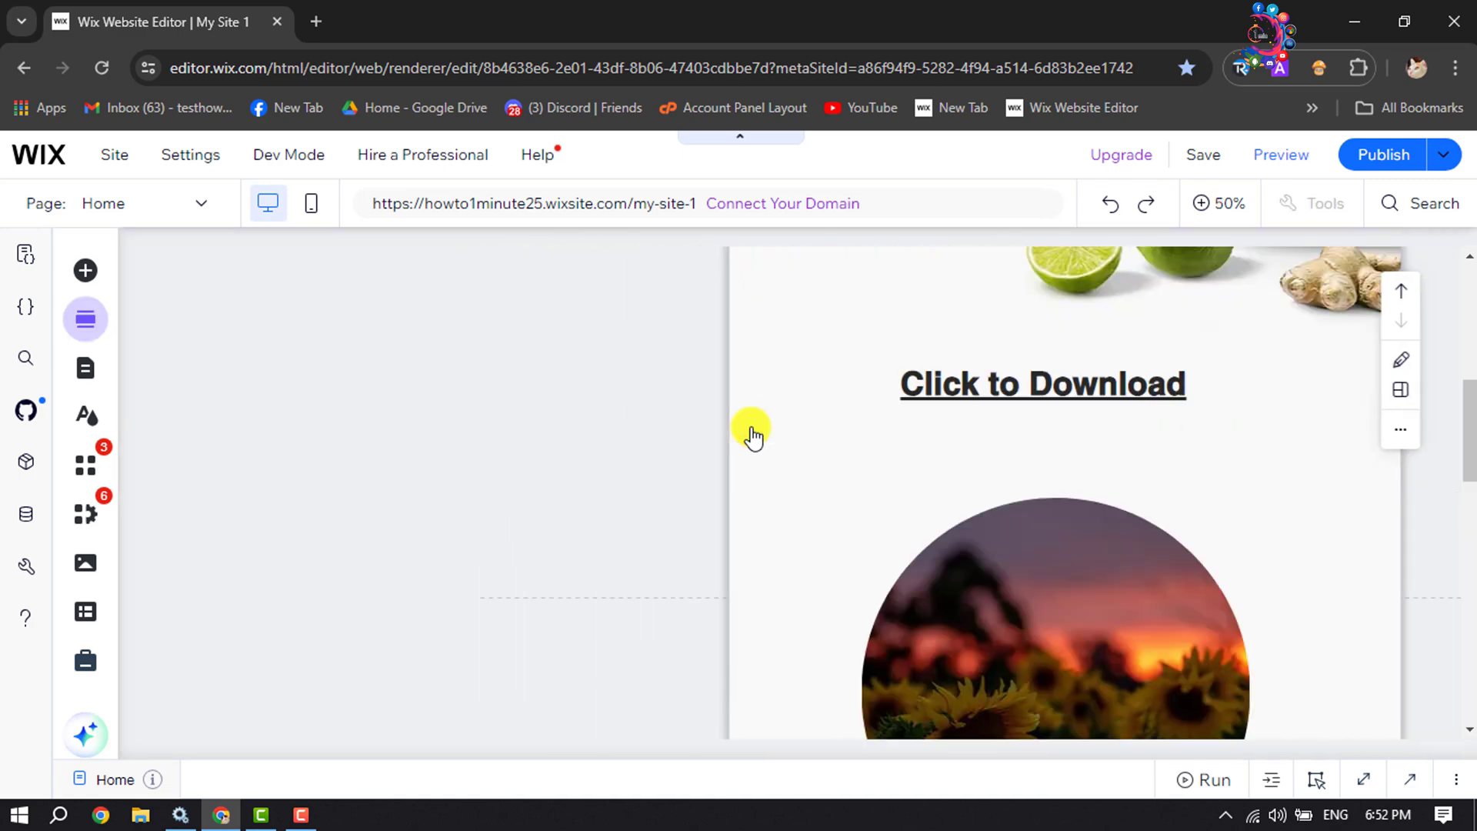
{"action": "left_click", "coordinate": [752, 435]}
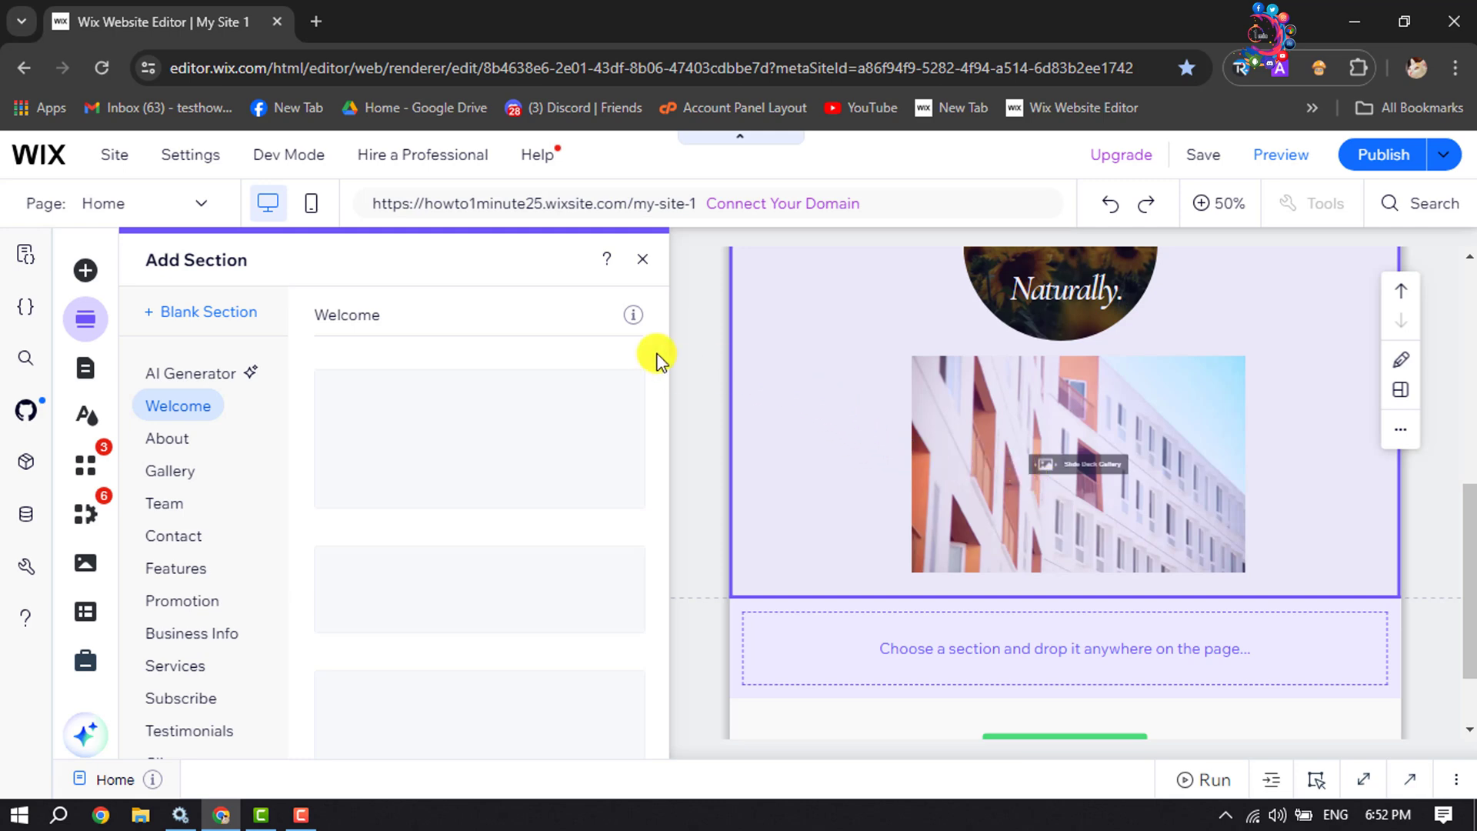
{"action": "mouse_move", "coordinate": [632, 315]}
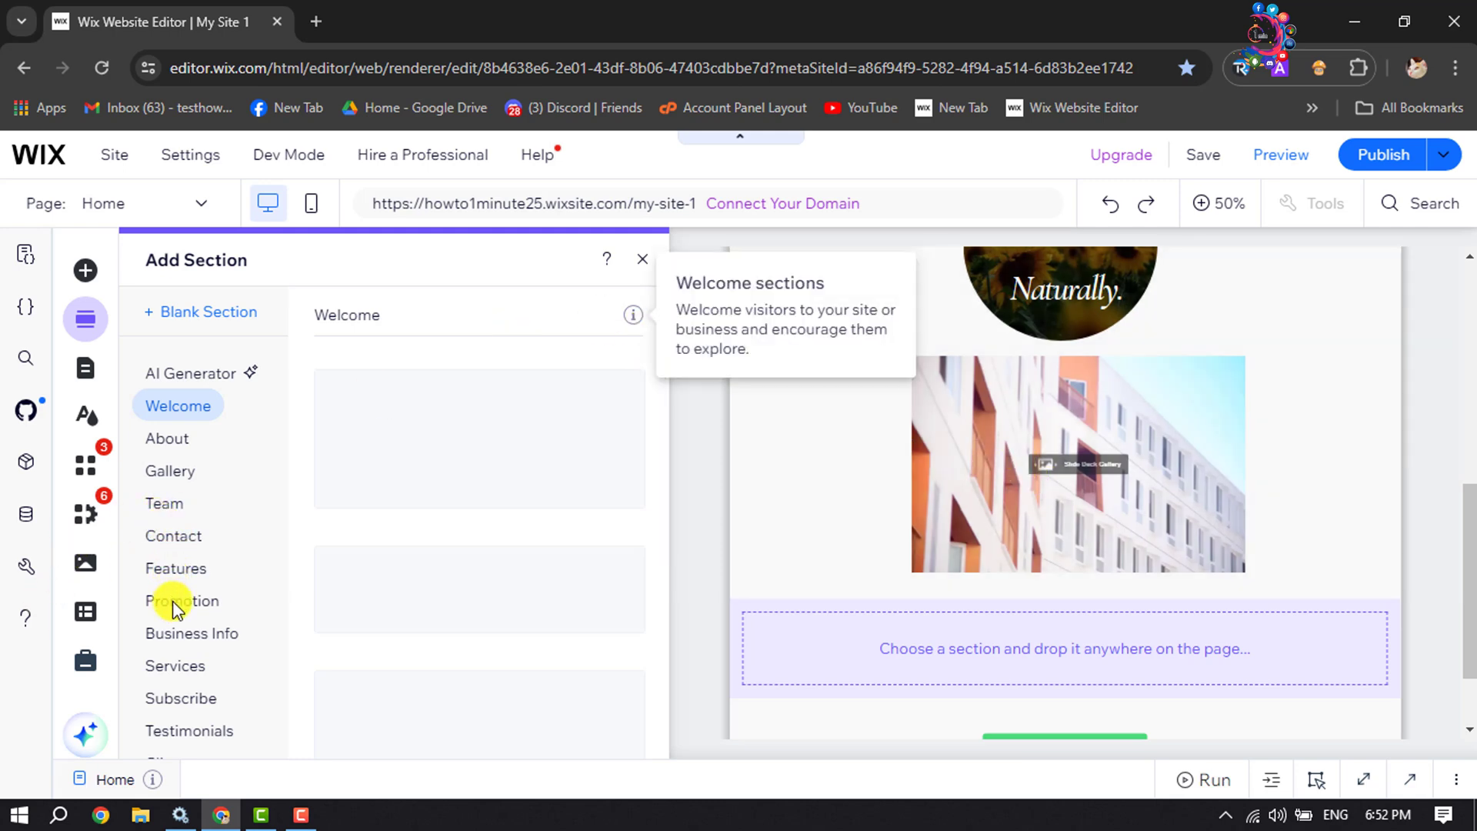
{"action": "scroll", "coordinate": [176, 564], "scroll_direction": "down", "scroll_amount": 5}
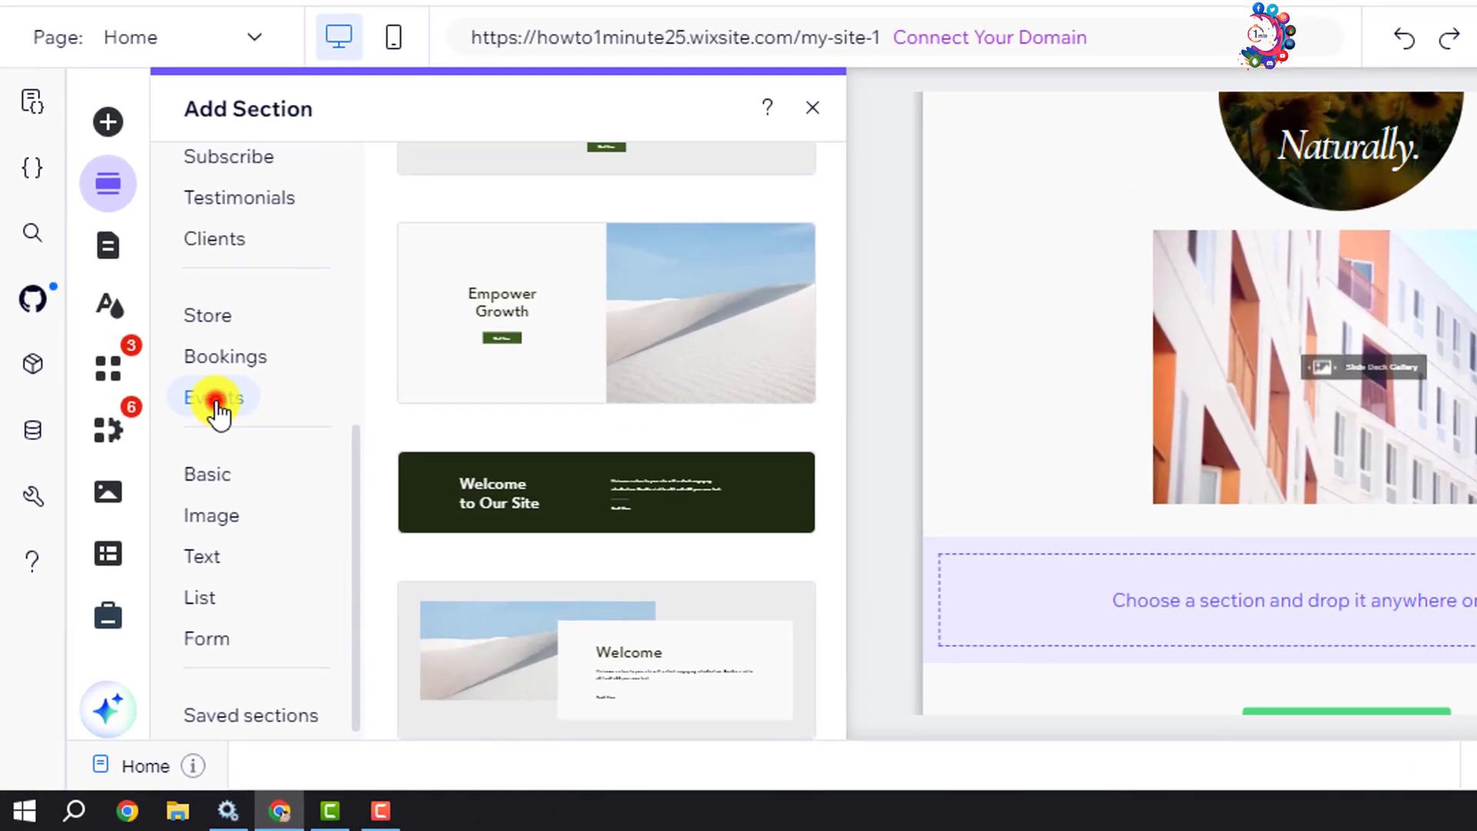
{"action": "left_click", "coordinate": [216, 399]}
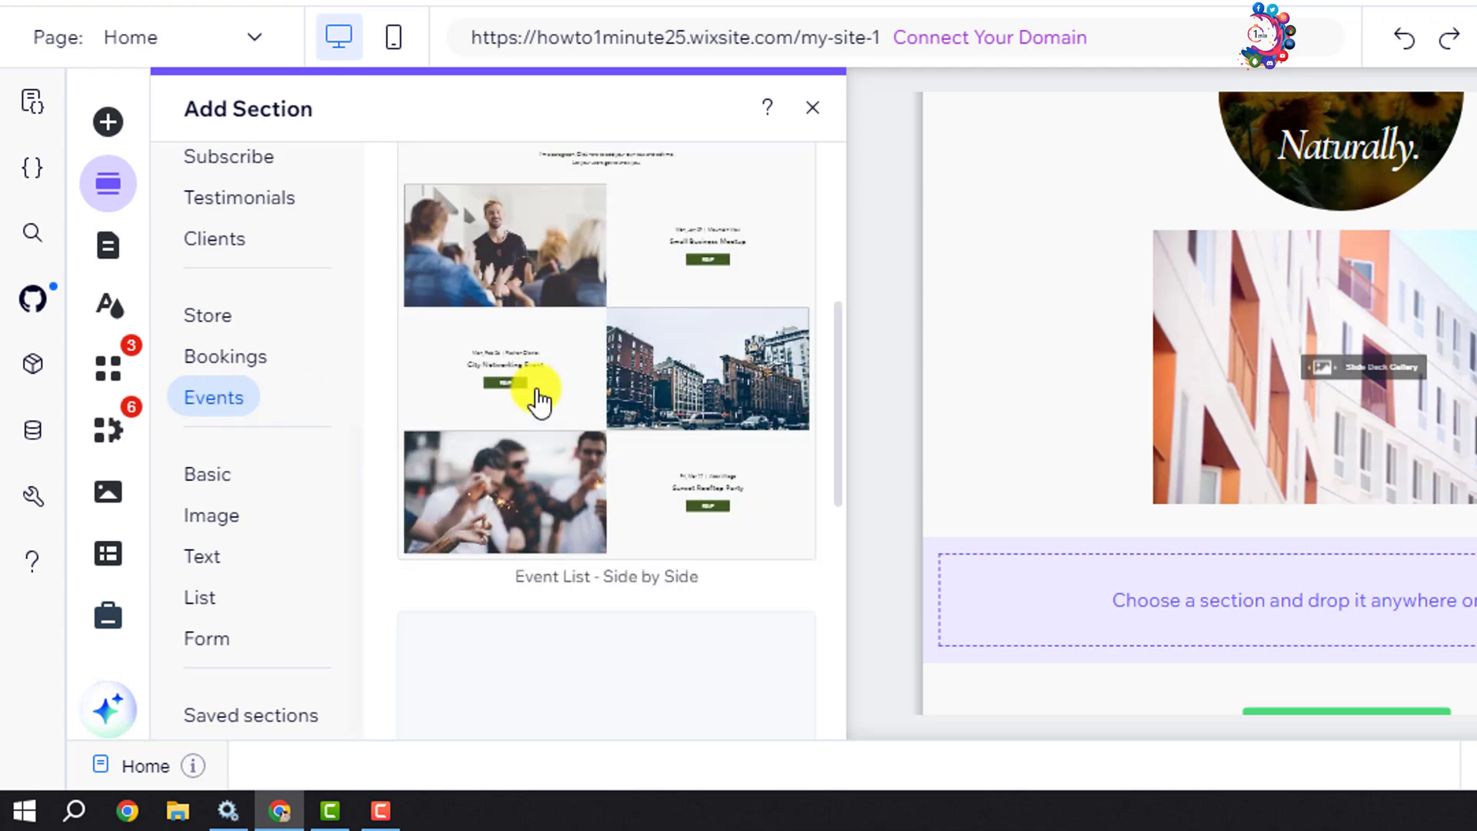
{"action": "scroll", "coordinate": [604, 408], "scroll_direction": "down", "scroll_amount": 3}
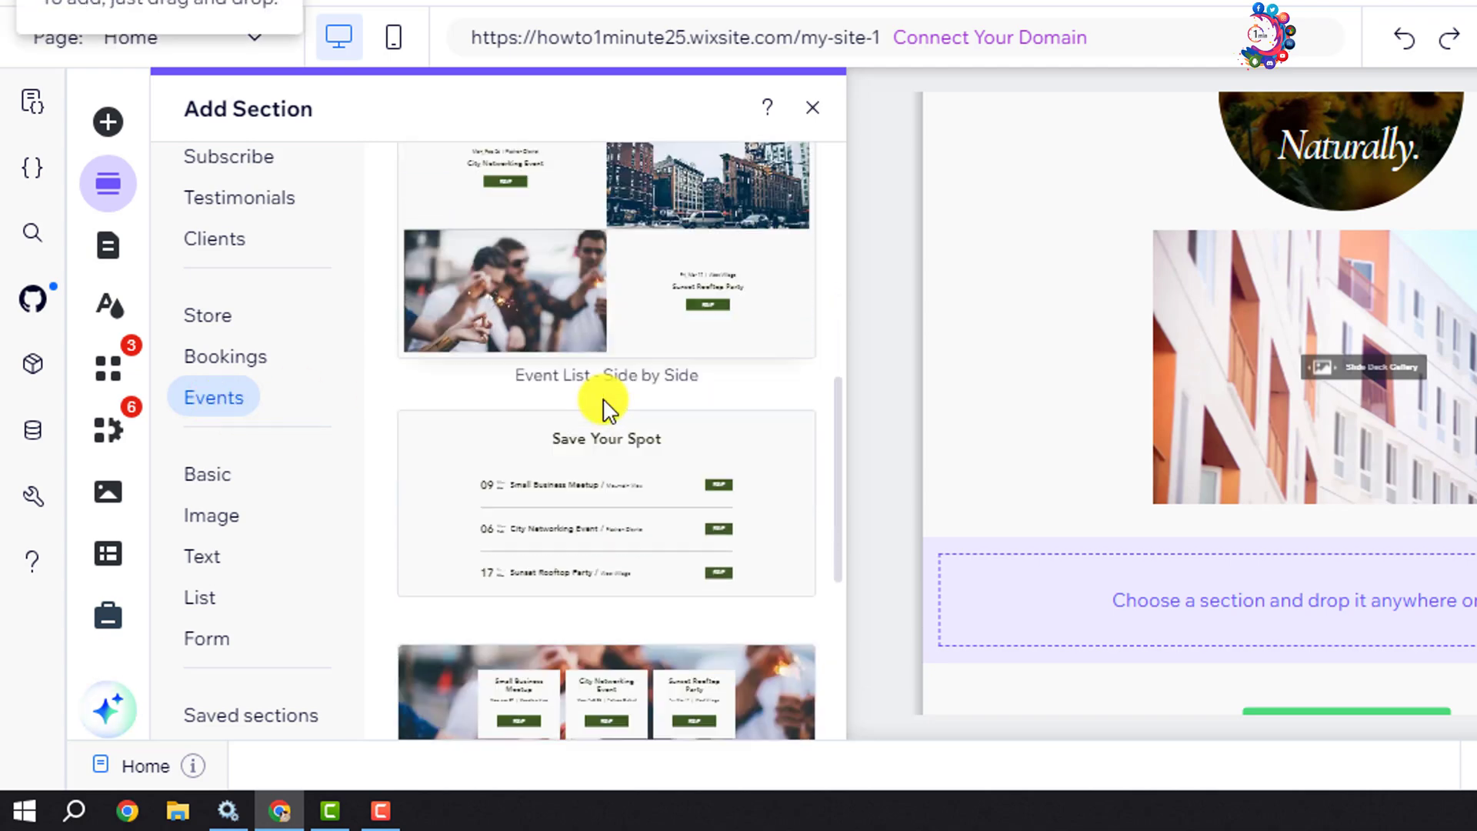
{"action": "scroll", "coordinate": [604, 408], "scroll_direction": "down", "scroll_amount": 4}
{"action": "scroll", "coordinate": [604, 408], "scroll_direction": "up", "scroll_amount": 5}
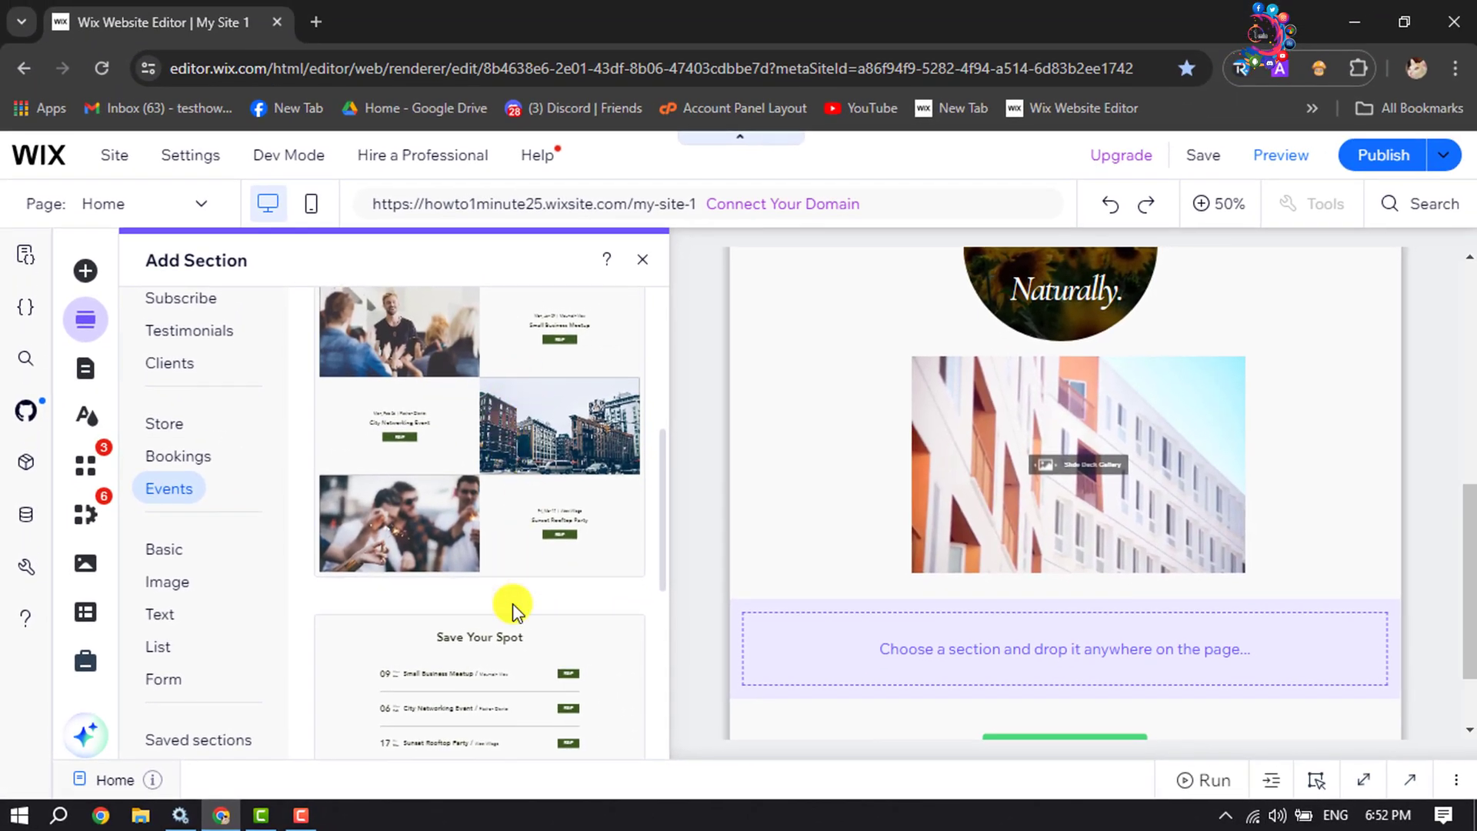
{"action": "scroll", "coordinate": [512, 603], "scroll_direction": "down", "scroll_amount": 5}
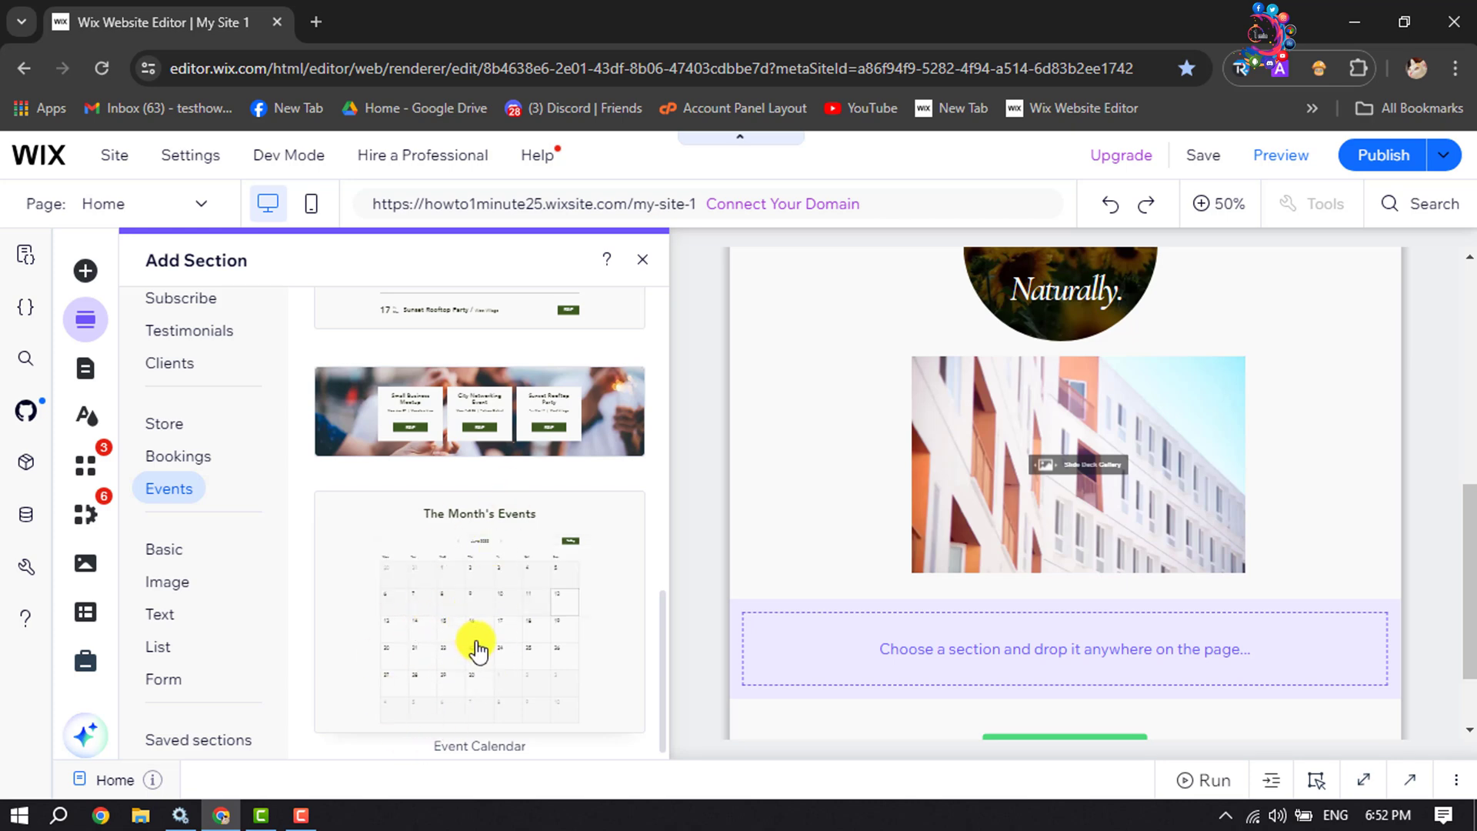
- Insert the Event Calendar design below the building image and scroll through the new calendar
{"action": "left_click", "coordinate": [506, 594]}
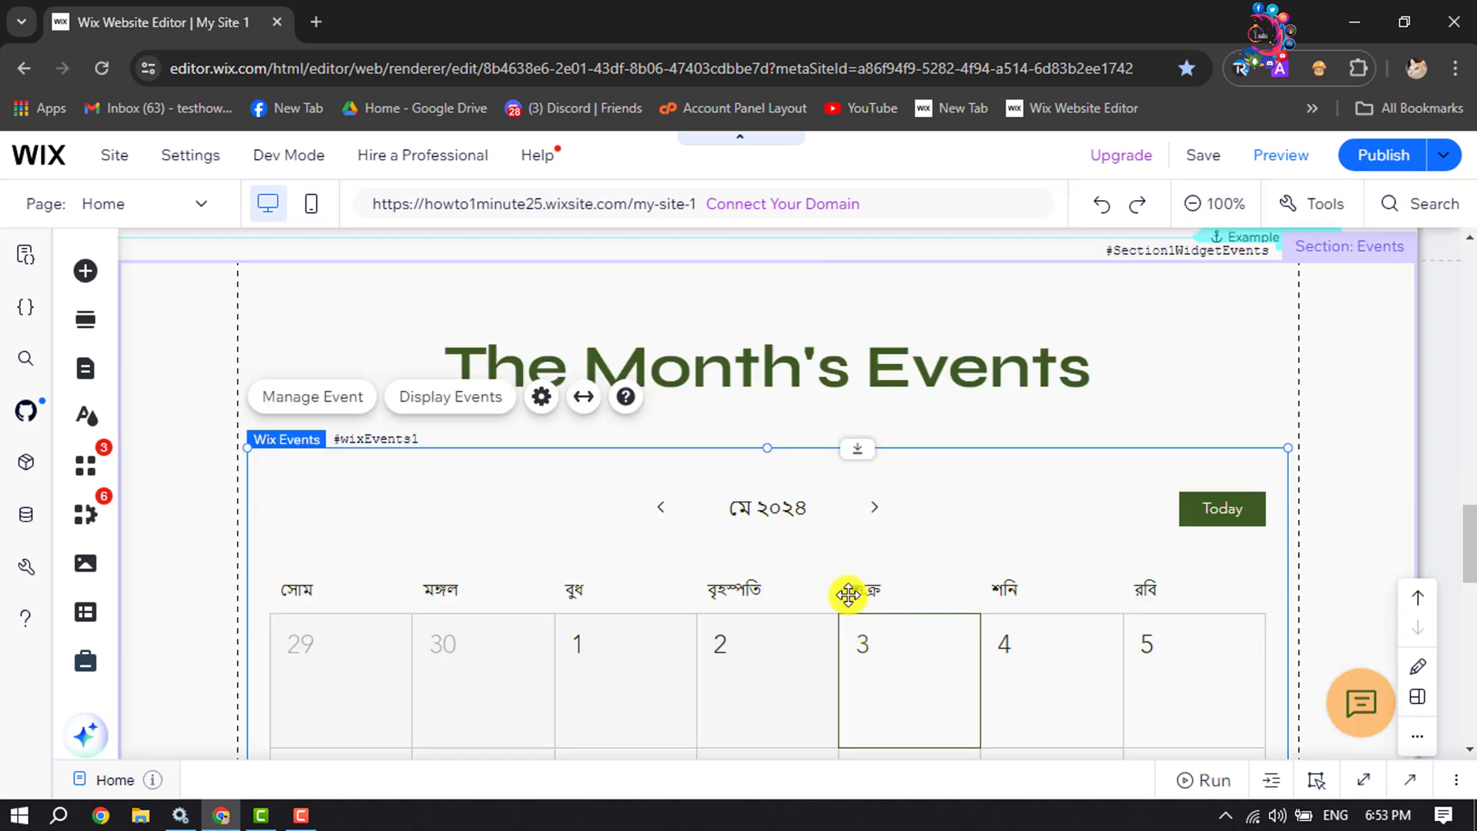
{"action": "scroll", "coordinate": [552, 486], "scroll_direction": "down", "scroll_amount": 3}
{"action": "scroll", "coordinate": [553, 486], "scroll_direction": "down", "scroll_amount": 5}
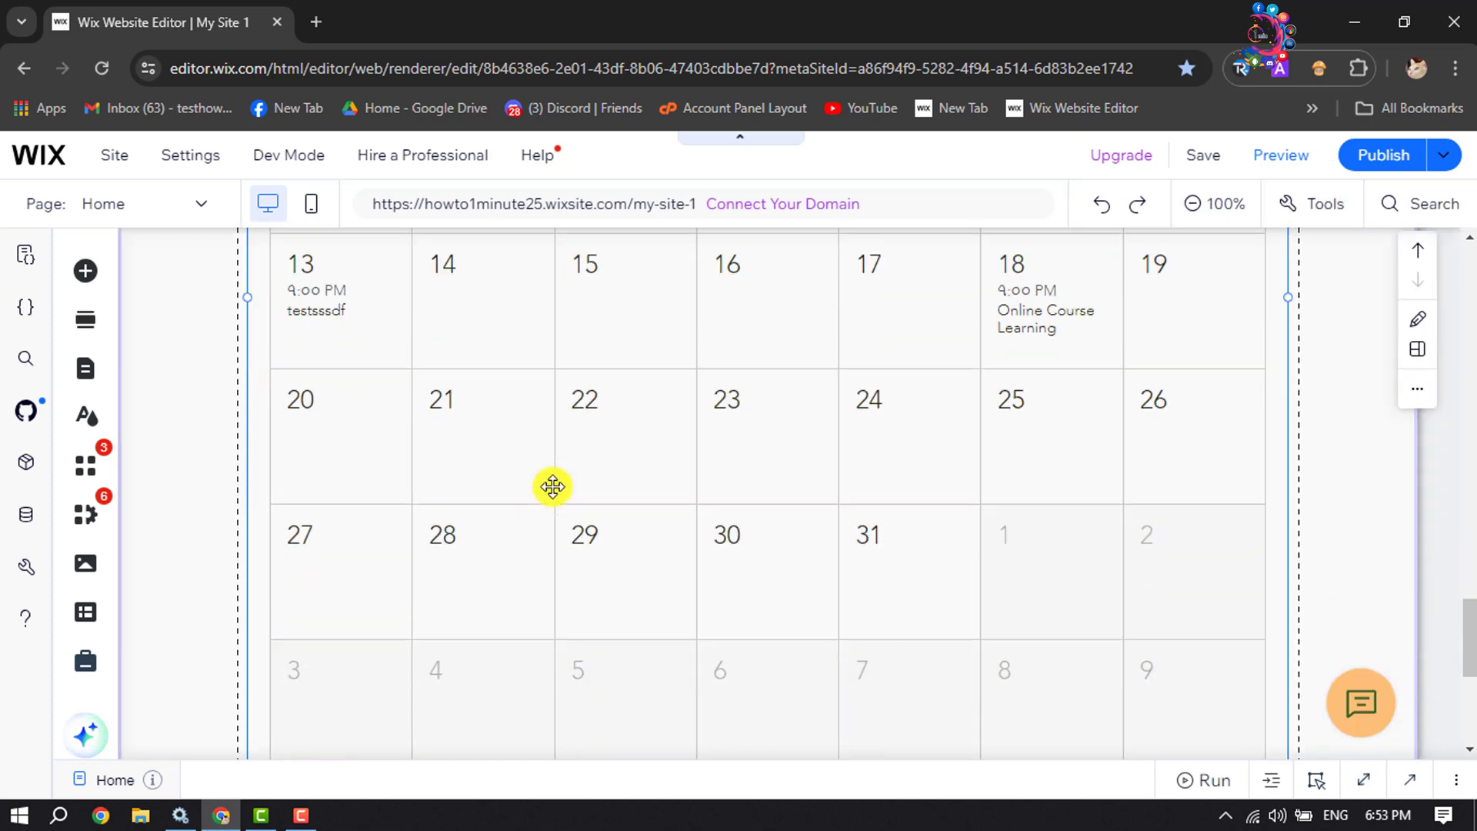
{"action": "scroll", "coordinate": [553, 486], "scroll_direction": "down", "scroll_amount": 3}
{"action": "scroll", "coordinate": [552, 486], "scroll_direction": "down", "scroll_amount": 2}
{"action": "scroll", "coordinate": [552, 486], "scroll_direction": "up", "scroll_amount": 5}
{"action": "scroll", "coordinate": [554, 486], "scroll_direction": "up", "scroll_amount": 1}
{"action": "scroll", "coordinate": [554, 486], "scroll_direction": "up", "scroll_amount": 6}
{"action": "scroll", "coordinate": [555, 486], "scroll_direction": "down", "scroll_amount": 3}
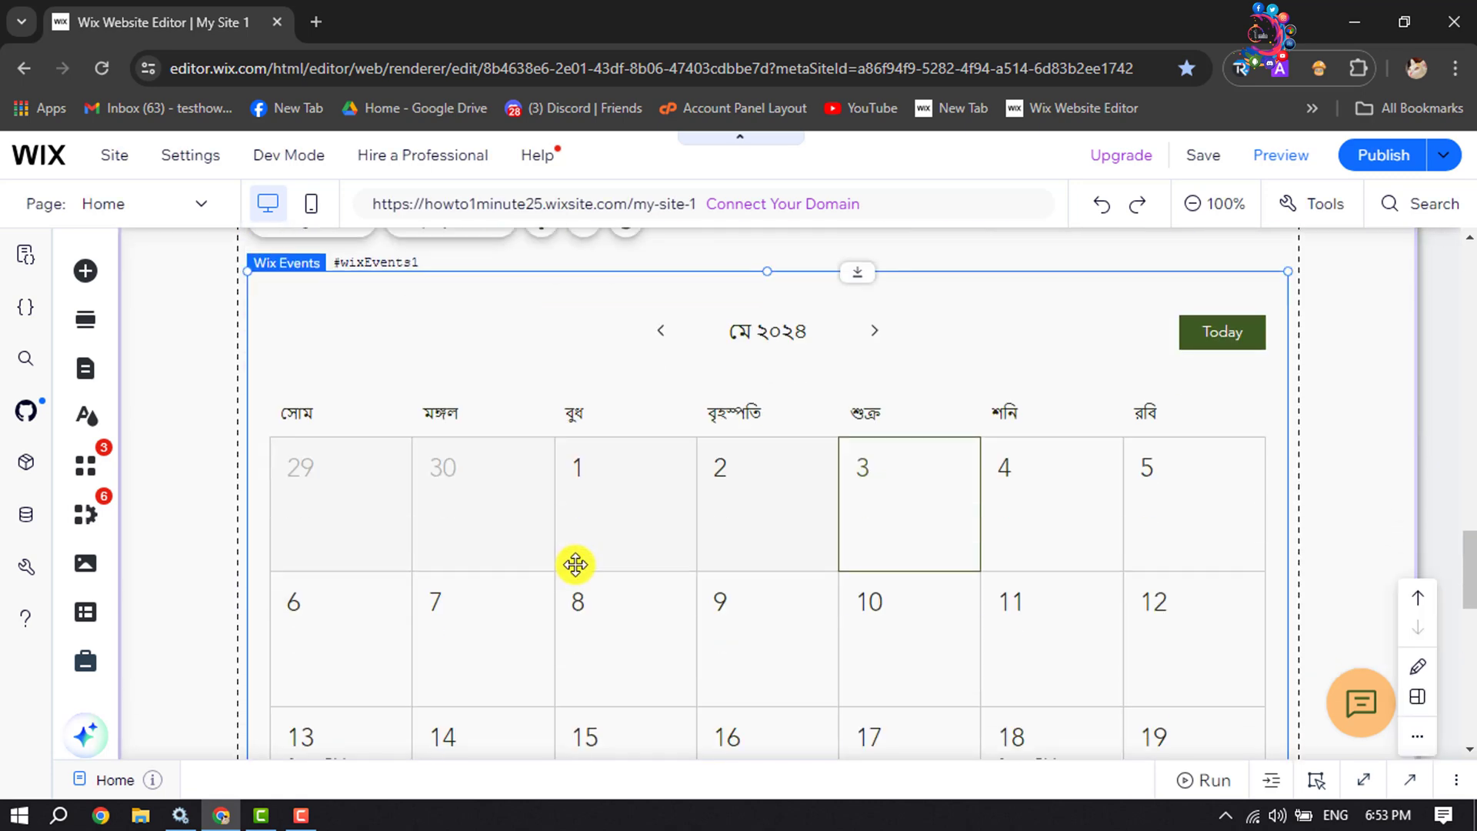
{"action": "scroll", "coordinate": [574, 567], "scroll_direction": "down", "scroll_amount": 4}
{"action": "scroll", "coordinate": [784, 511], "scroll_direction": "up", "scroll_amount": 2}
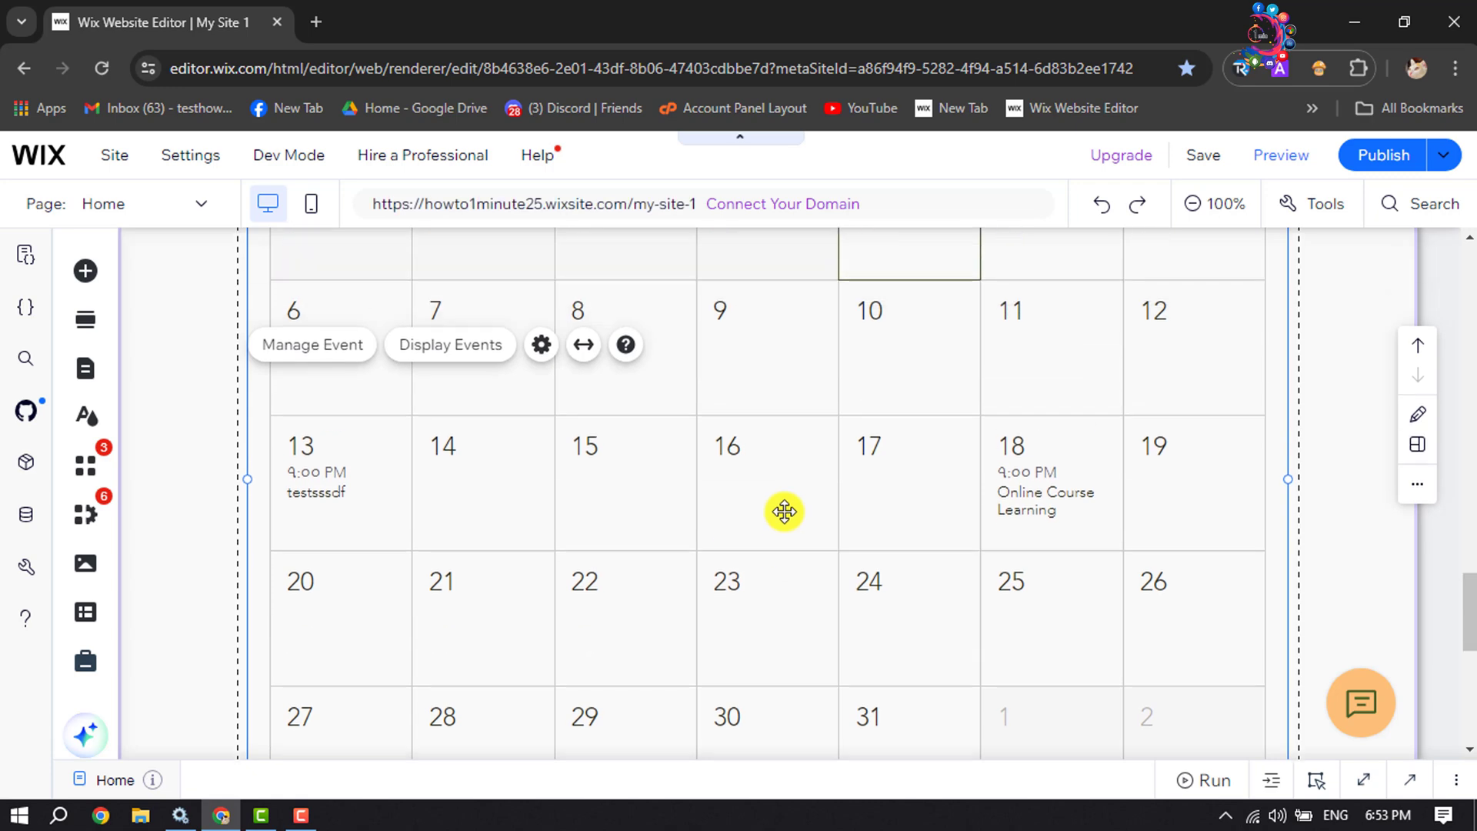
{"action": "scroll", "coordinate": [769, 508], "scroll_direction": "up", "scroll_amount": 5}
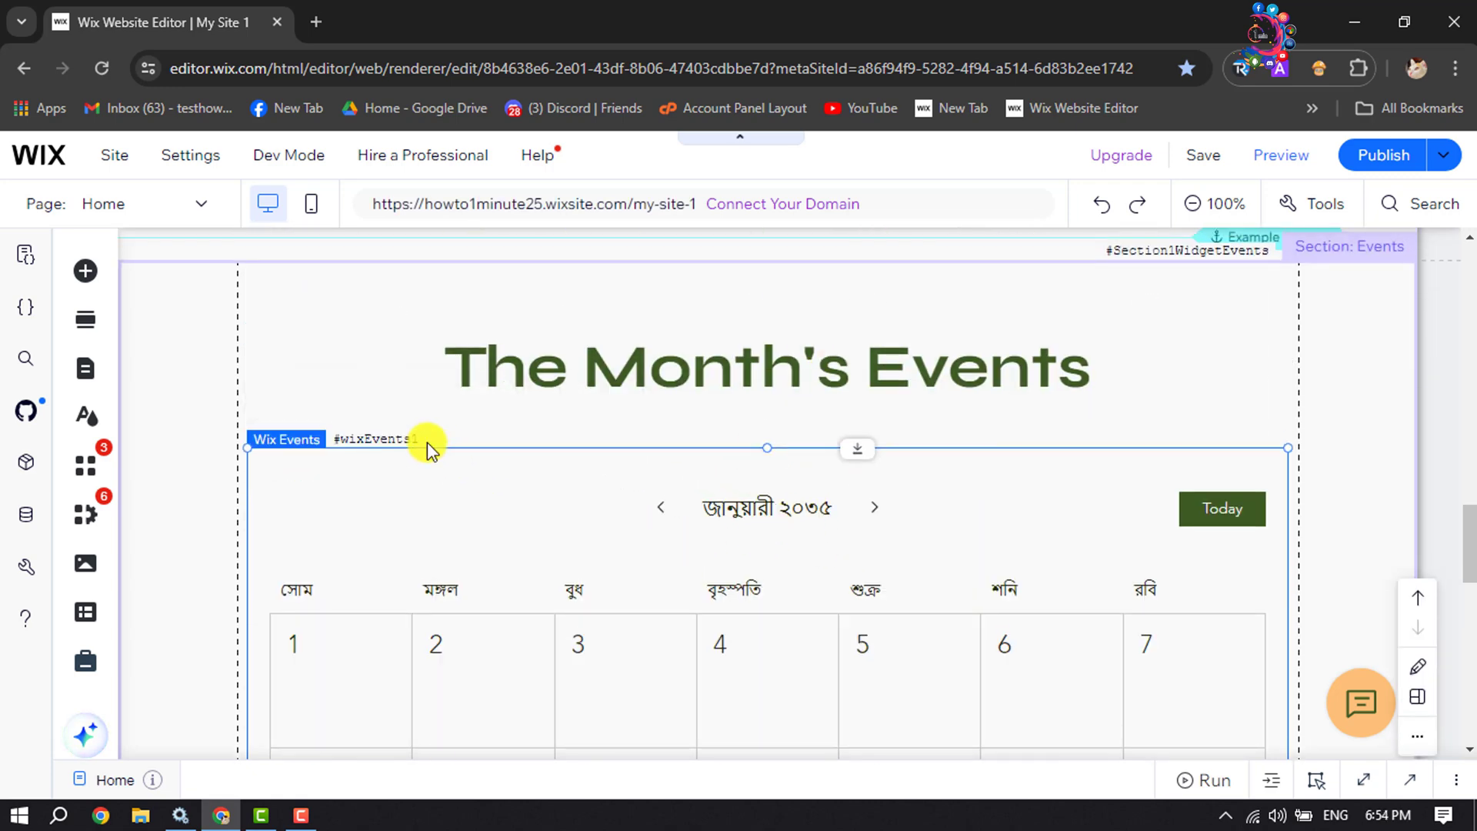
- Select The Month's Events heading, the calendar widget, then the whole Events section
{"action": "left_click", "coordinate": [450, 361]}
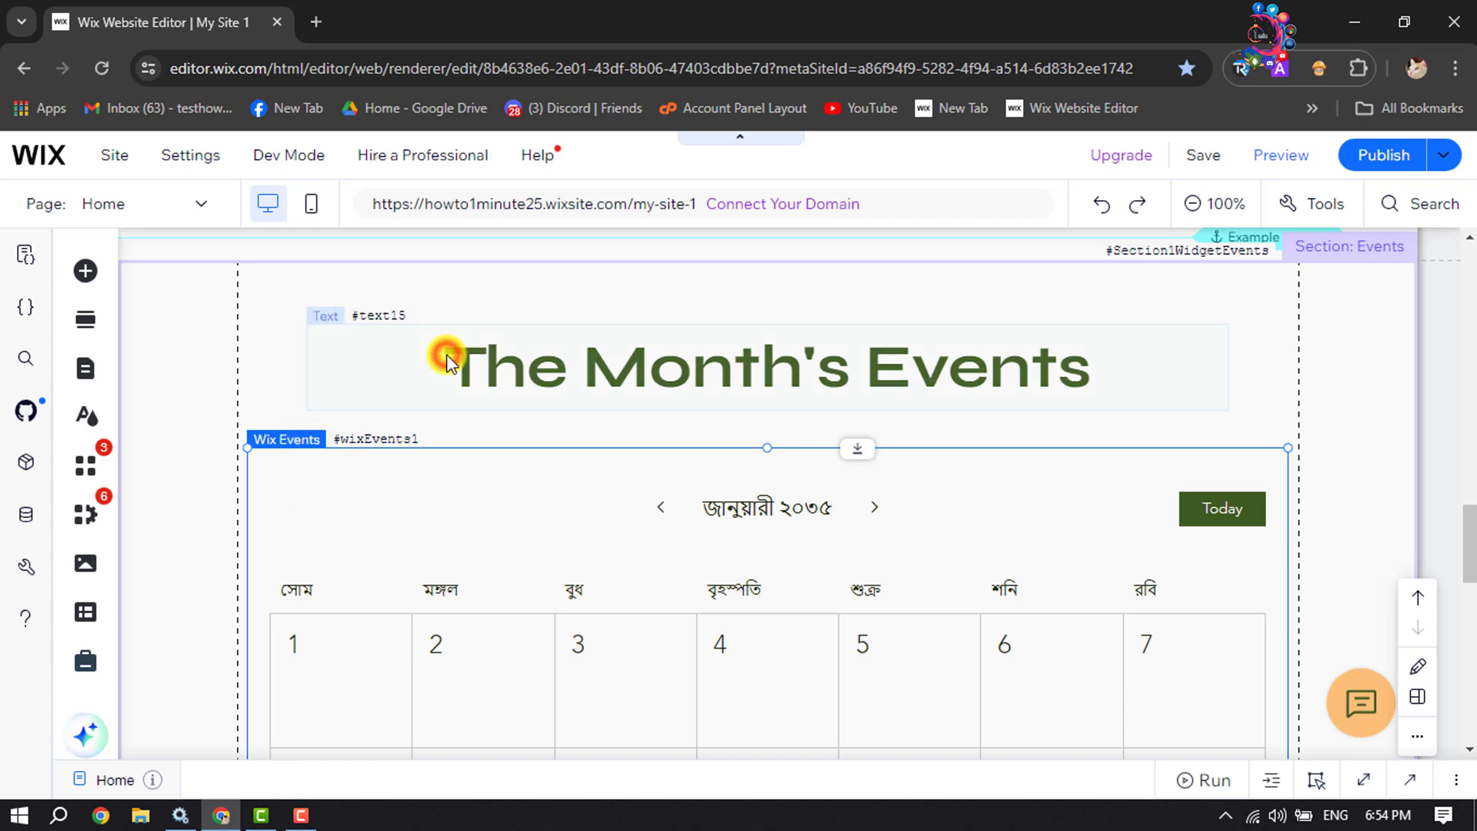
{"action": "left_click", "coordinate": [422, 489]}
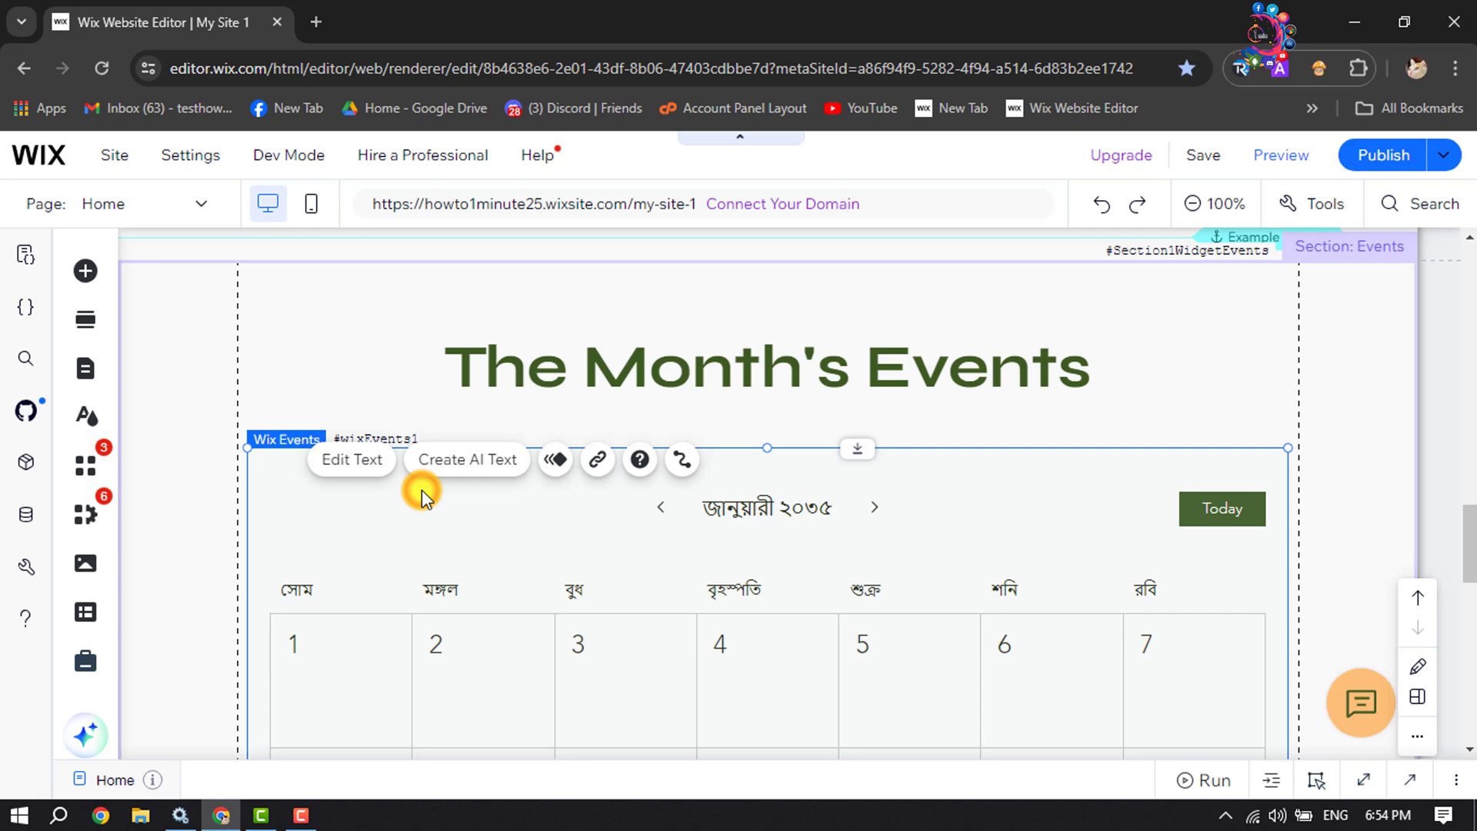
{"action": "left_click", "coordinate": [279, 350]}
{"action": "scroll", "coordinate": [279, 350], "scroll_direction": "up", "scroll_amount": 1}
{"action": "scroll", "coordinate": [280, 351], "scroll_direction": "up", "scroll_amount": 2}
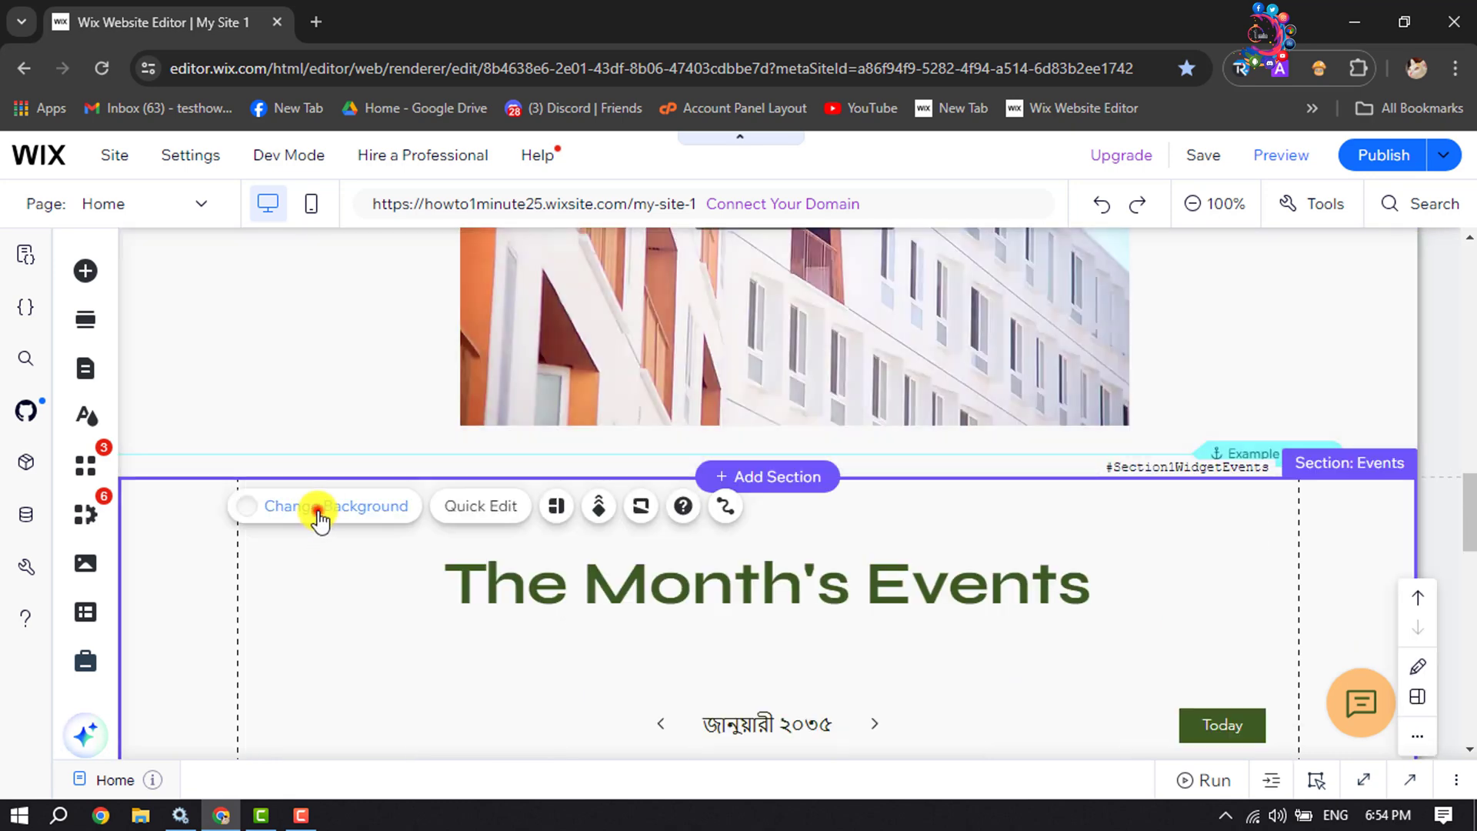
{"action": "left_click", "coordinate": [319, 508]}
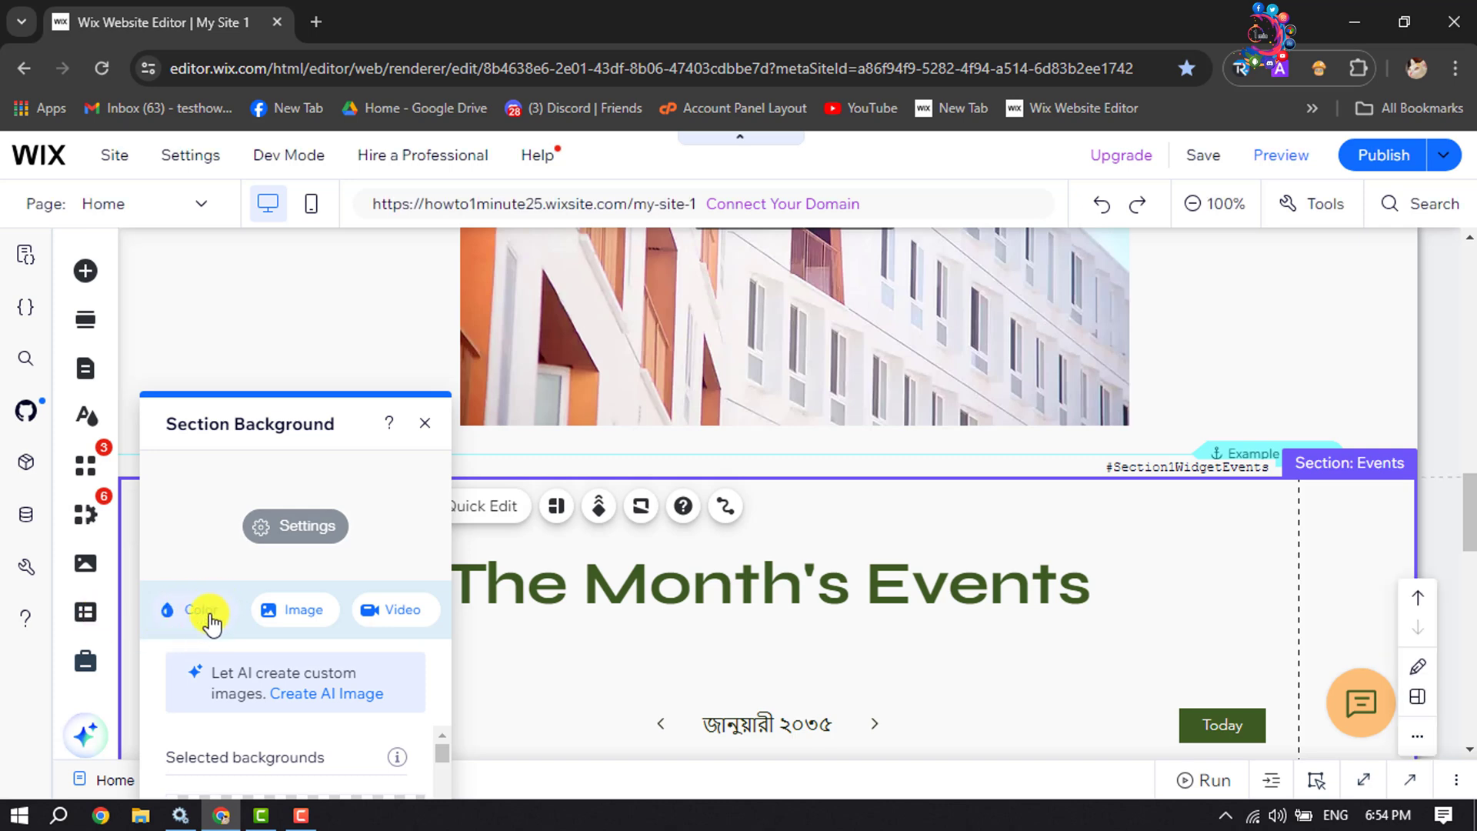
{"action": "left_click", "coordinate": [302, 629]}
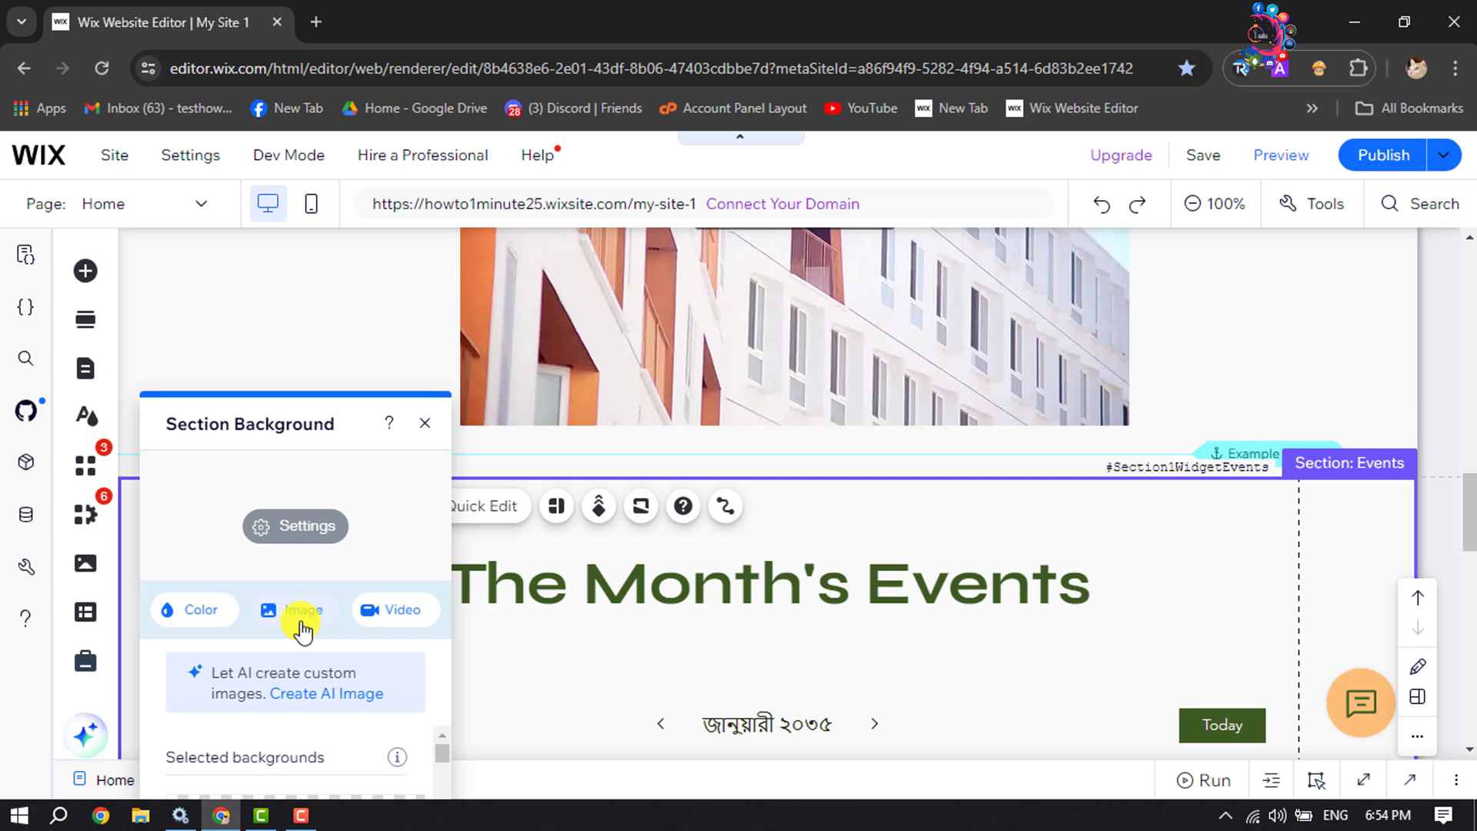
{"action": "left_click", "coordinate": [424, 423]}
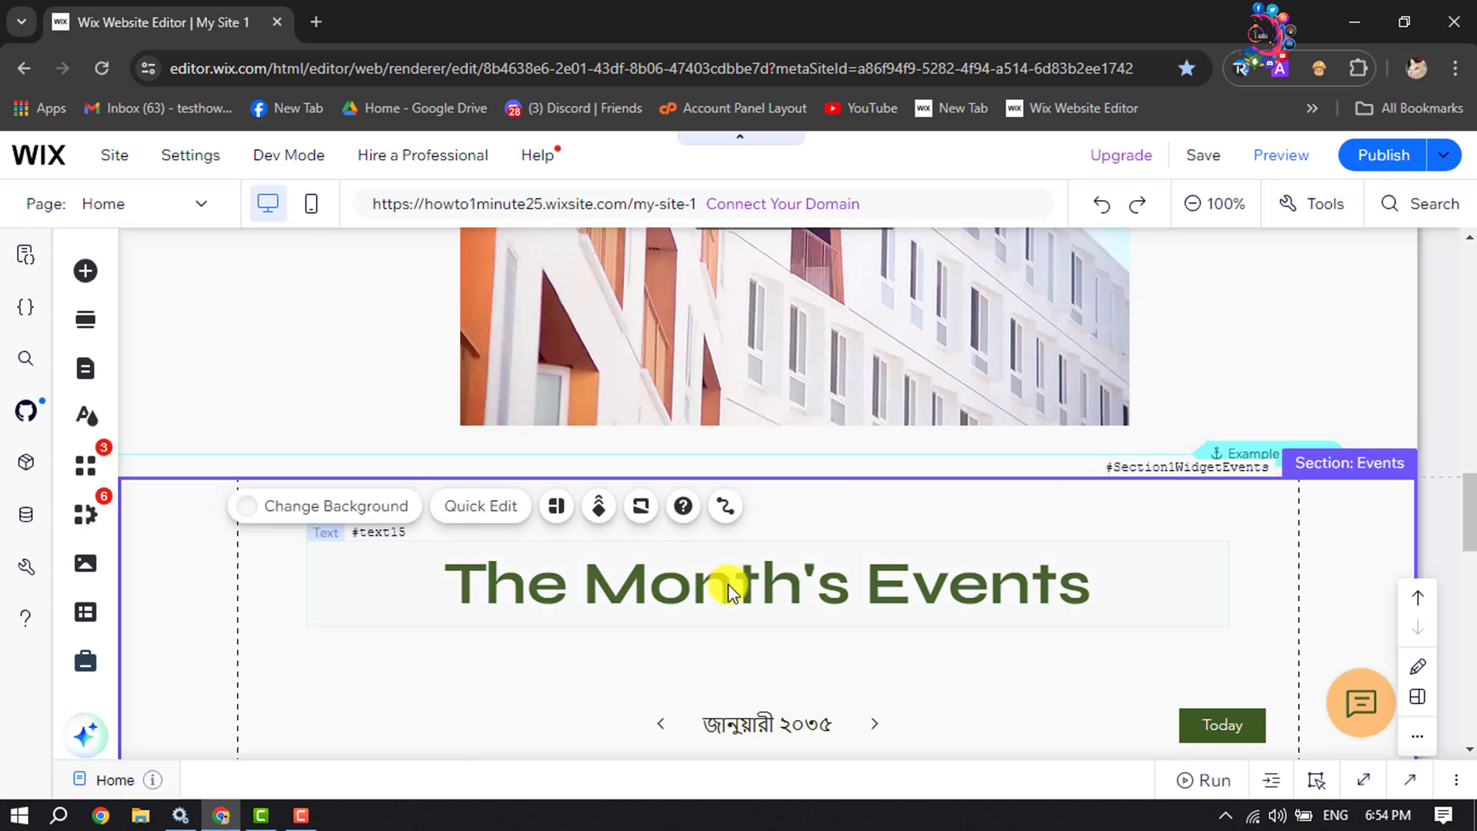
{"action": "scroll", "coordinate": [729, 592], "scroll_direction": "down", "scroll_amount": 1}
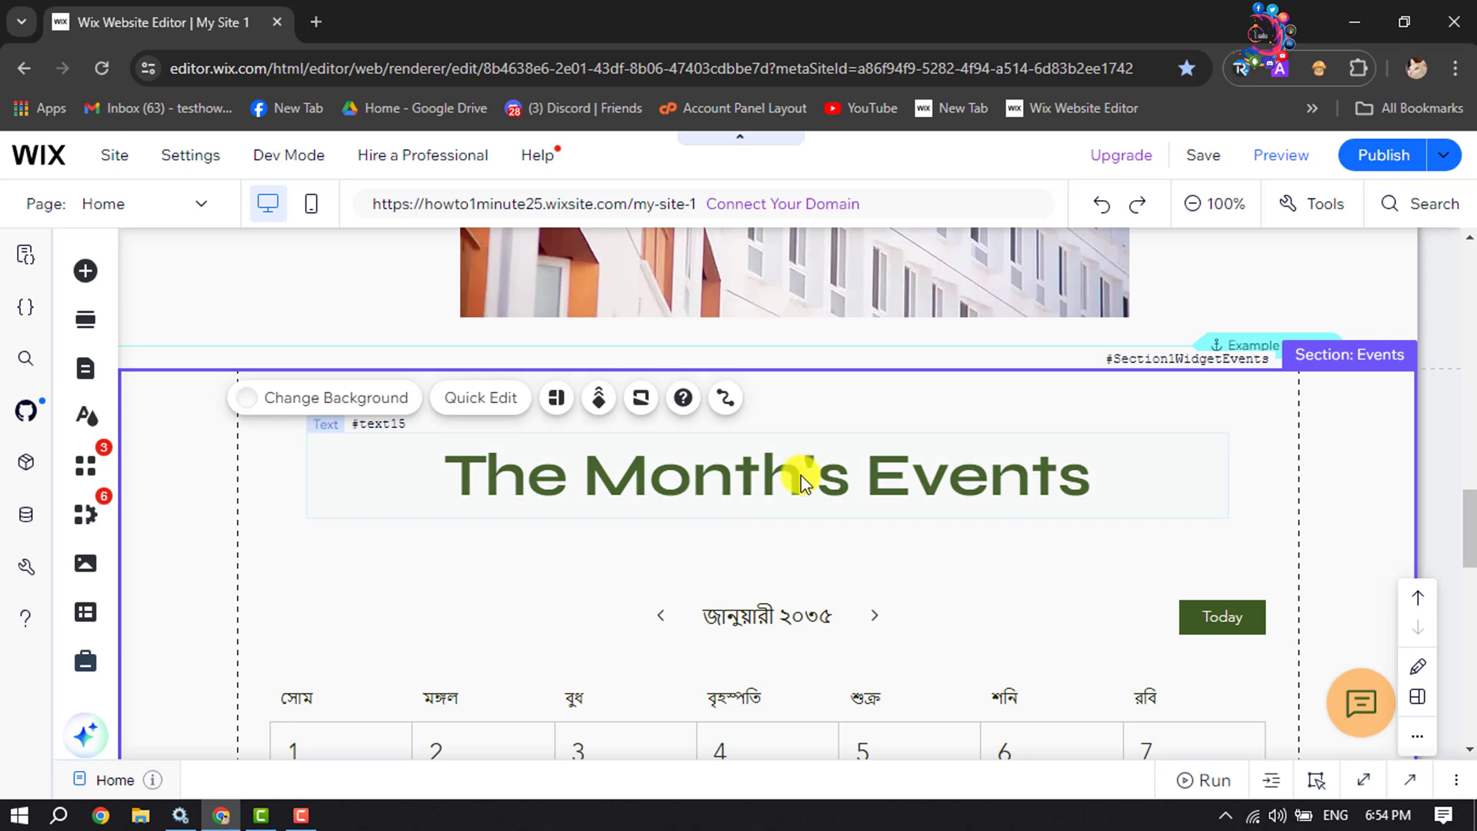
{"action": "left_click", "coordinate": [780, 483]}
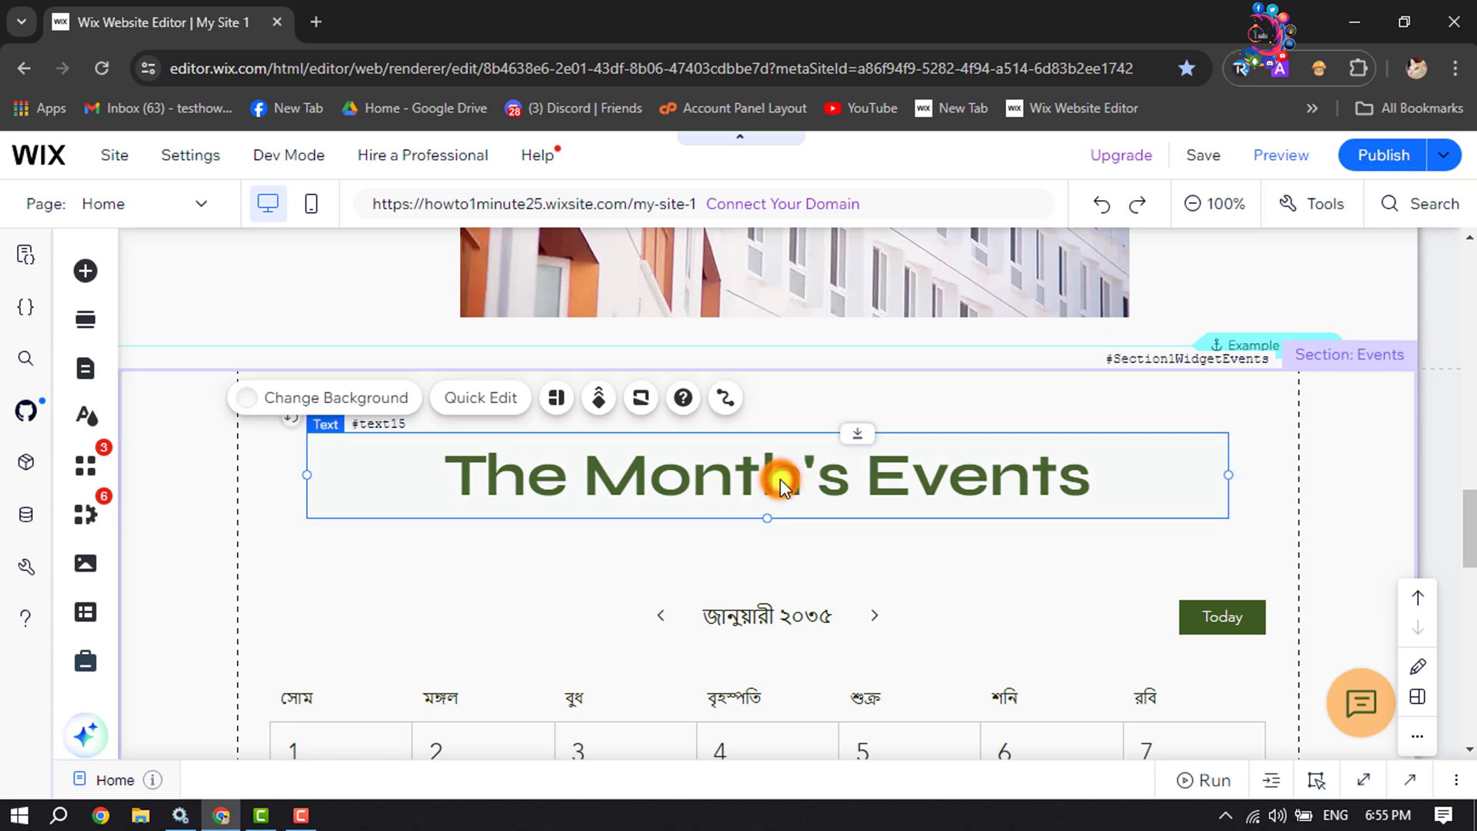
{"action": "double_click", "coordinate": [781, 480]}
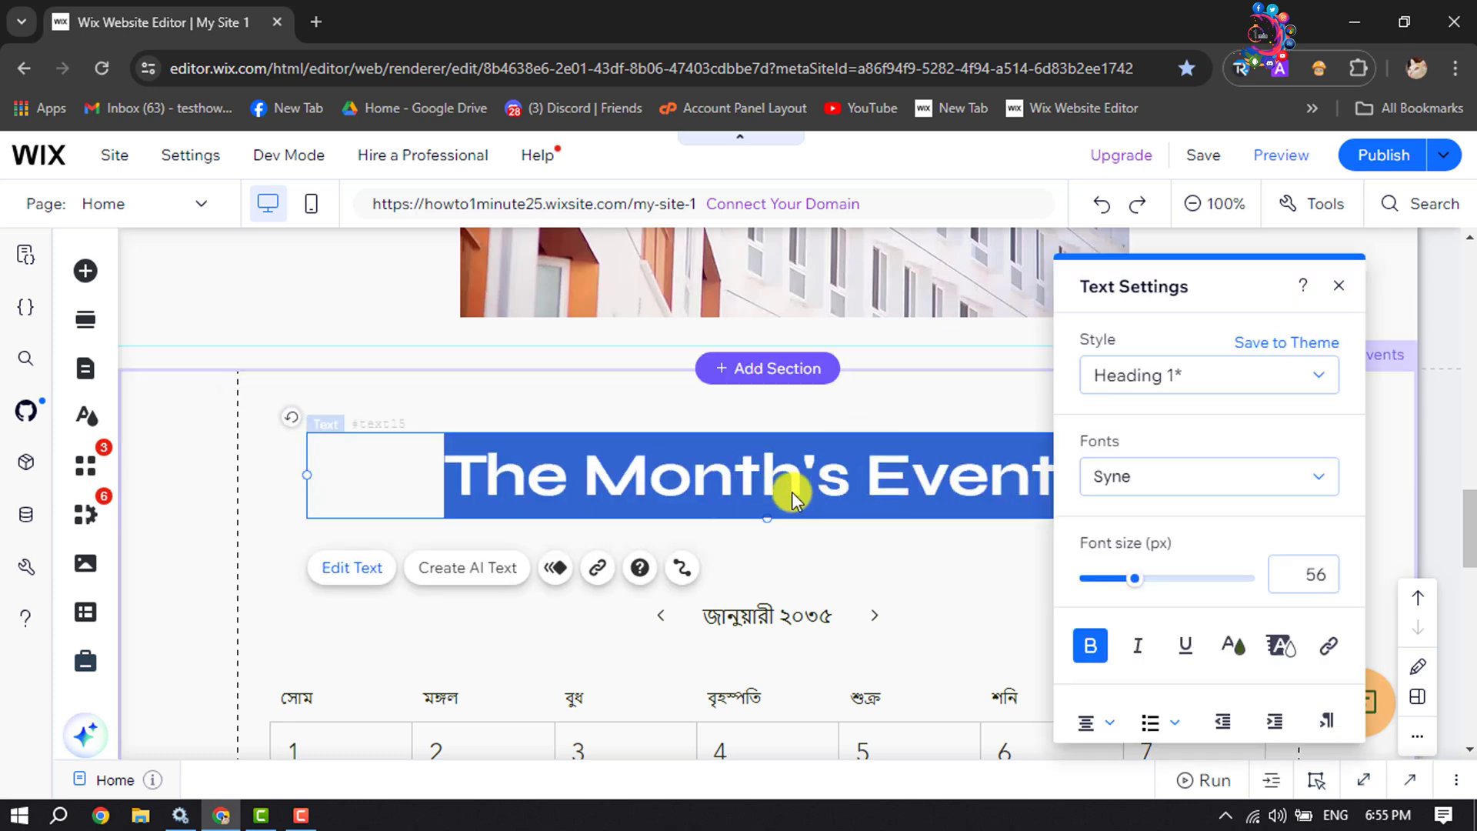
{"action": "scroll", "coordinate": [1168, 469], "scroll_direction": "down", "scroll_amount": 3}
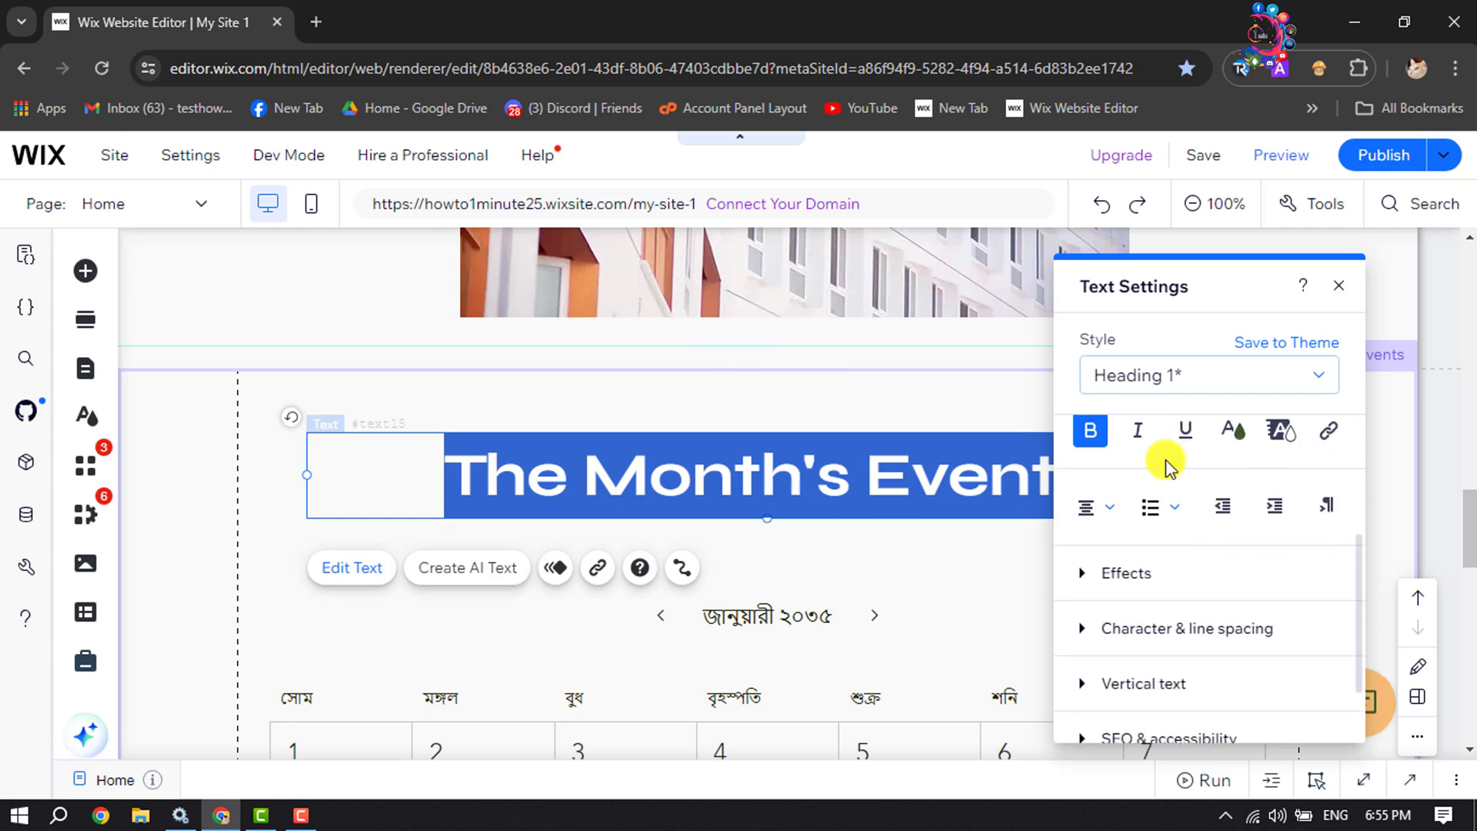
{"action": "scroll", "coordinate": [1161, 462], "scroll_direction": "down", "scroll_amount": 1}
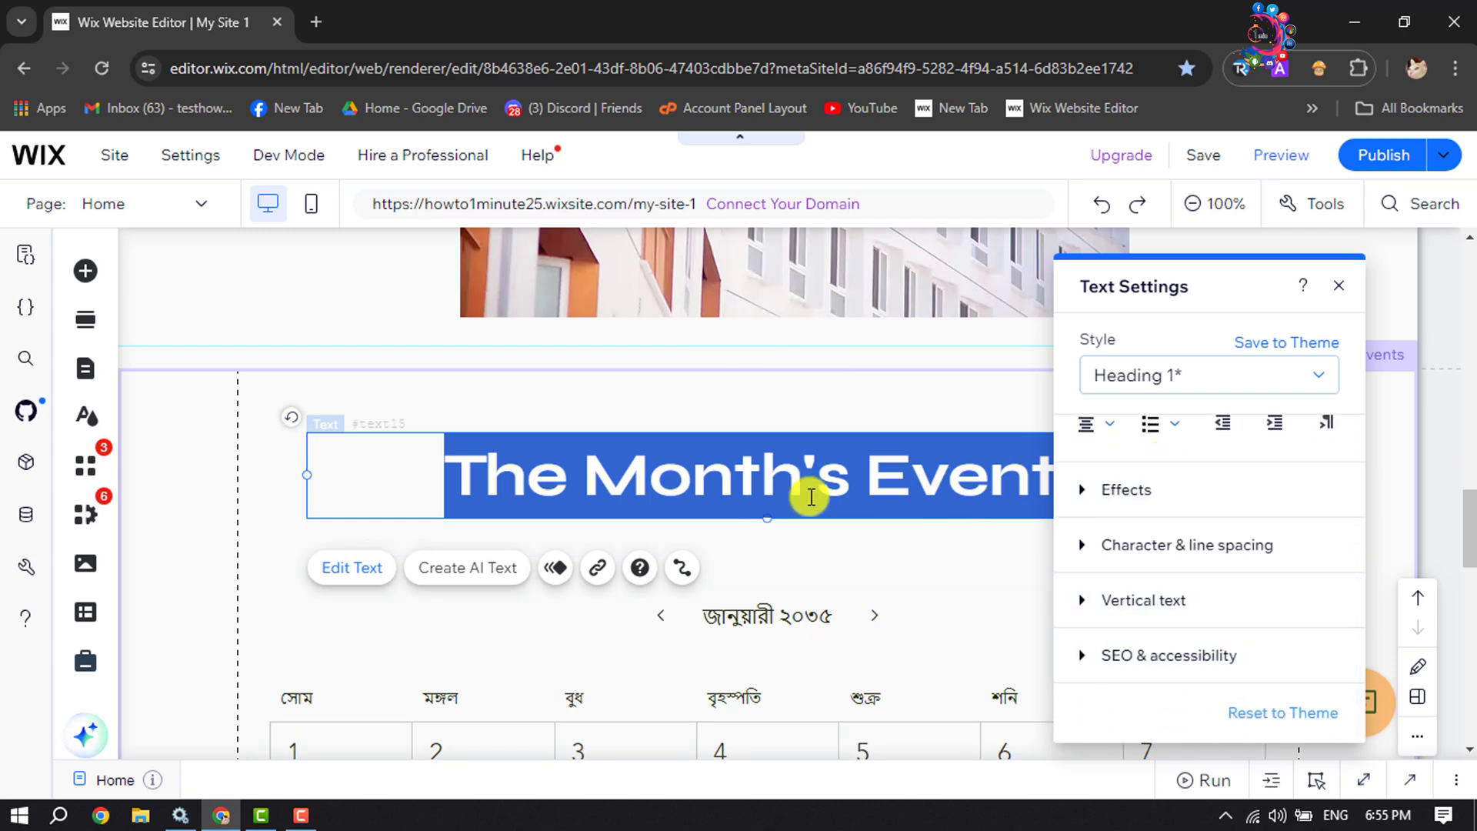
{"action": "scroll", "coordinate": [825, 505], "scroll_direction": "up", "scroll_amount": 1}
{"action": "scroll", "coordinate": [821, 518], "scroll_direction": "up", "scroll_amount": 2}
{"action": "left_click", "coordinate": [811, 581]}
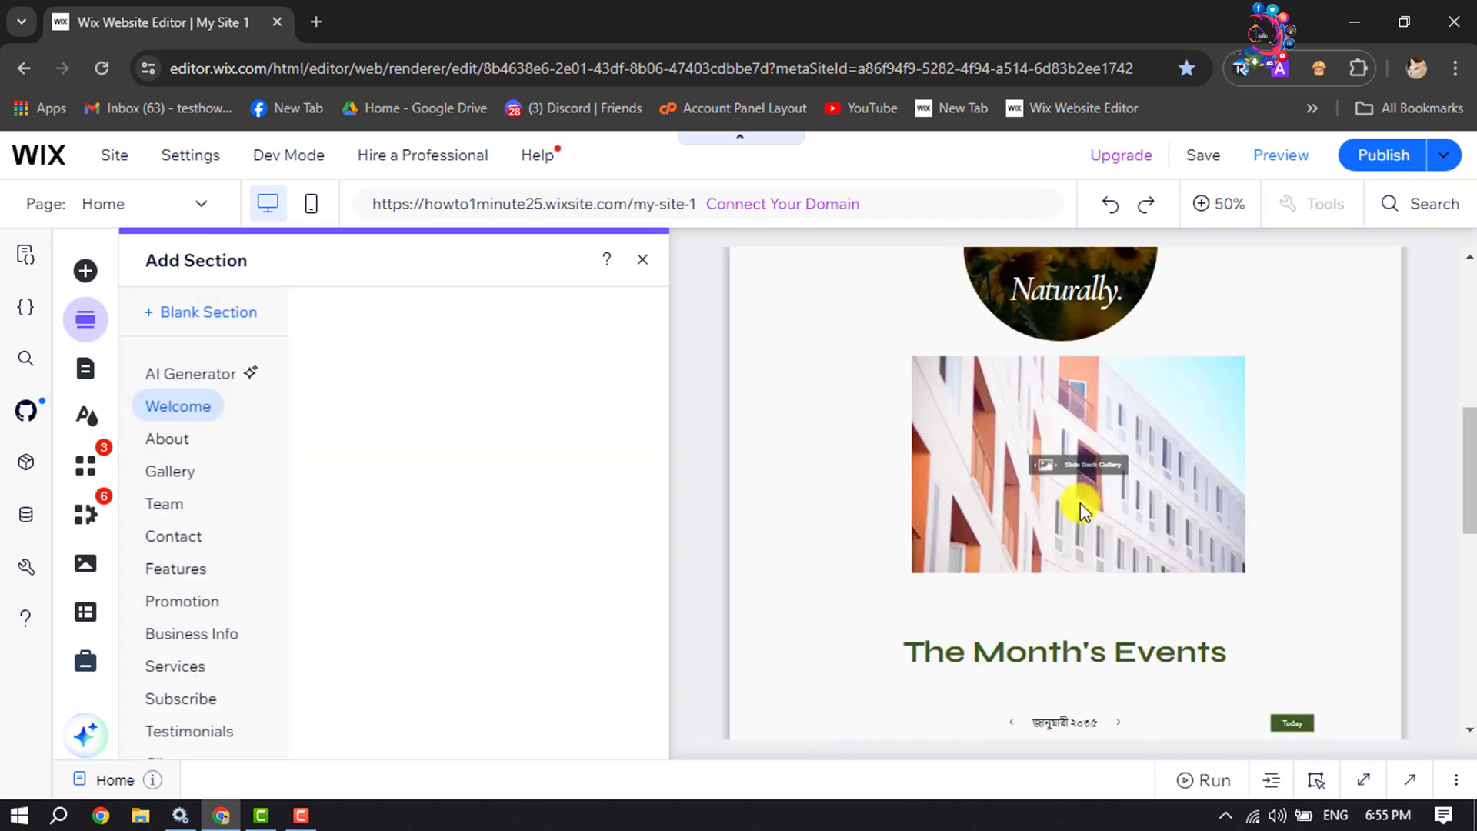
{"action": "left_click", "coordinate": [1080, 502]}
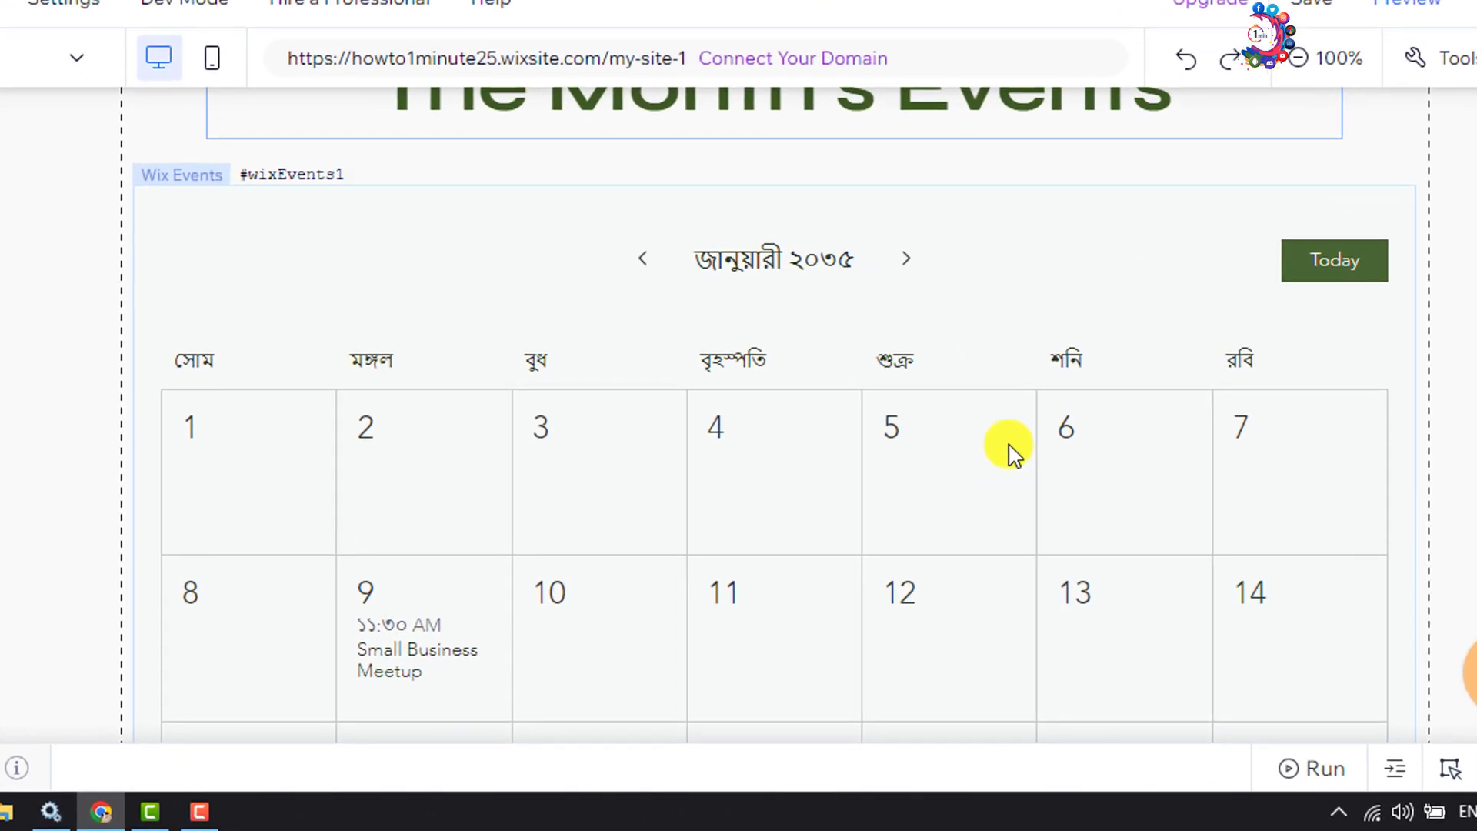
- Go from the calendar widget's Manage Event to a new event form in the Events dashboard
{"action": "left_click", "coordinate": [887, 448]}
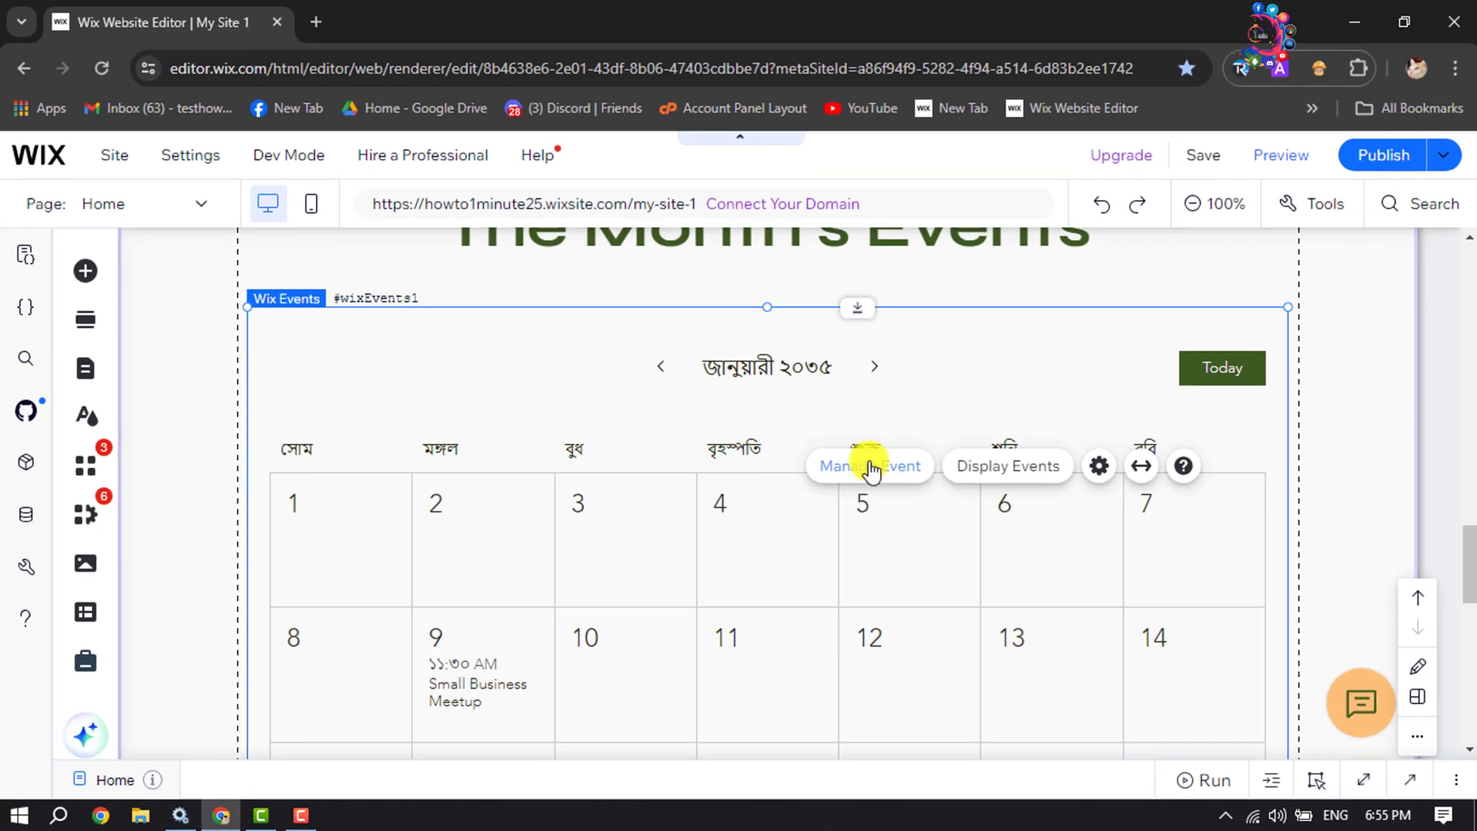
{"action": "left_click", "coordinate": [884, 521]}
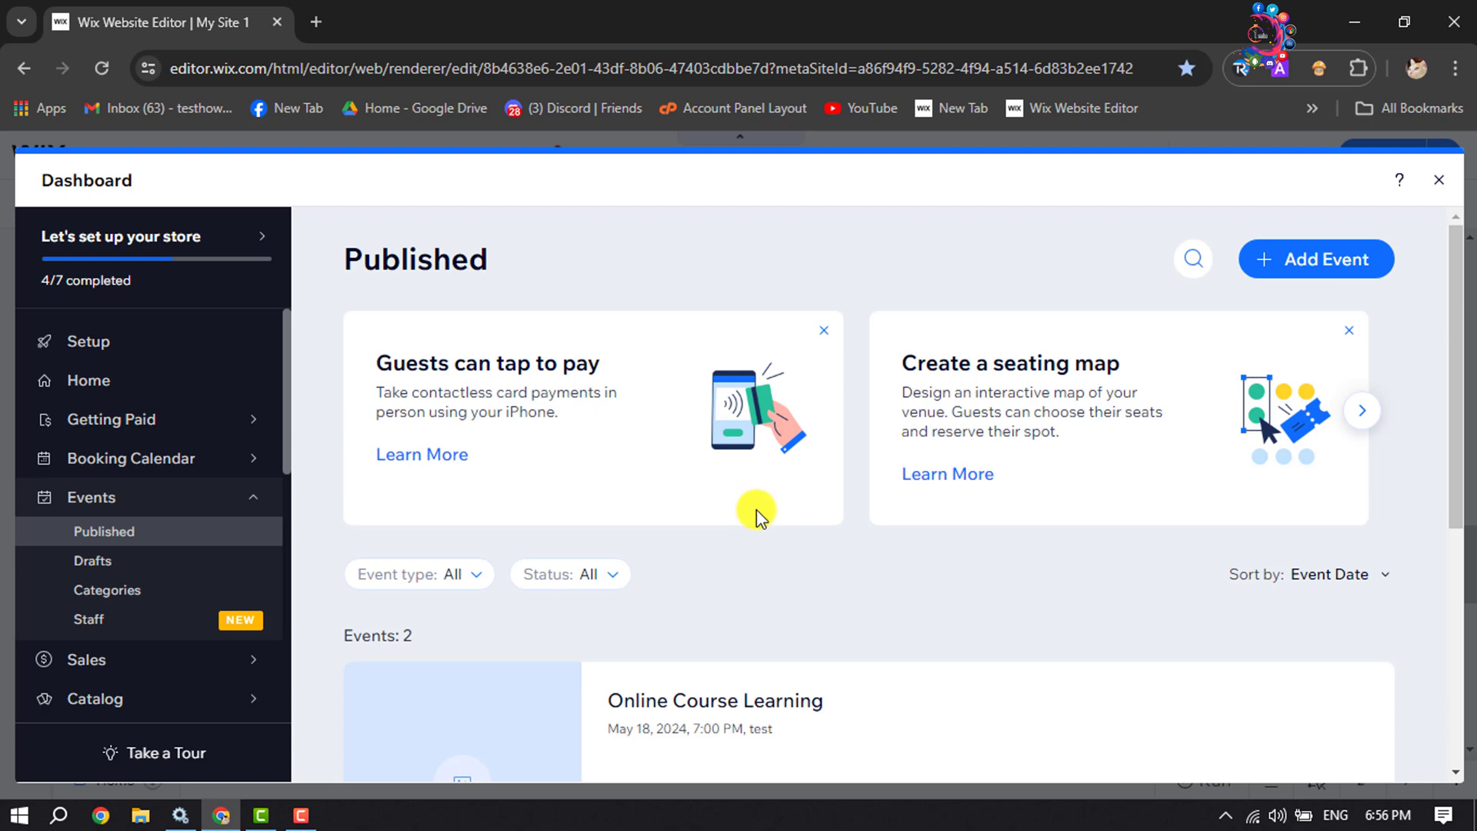
{"action": "scroll", "coordinate": [758, 508], "scroll_direction": "down", "scroll_amount": 3}
{"action": "scroll", "coordinate": [755, 505], "scroll_direction": "up", "scroll_amount": 3}
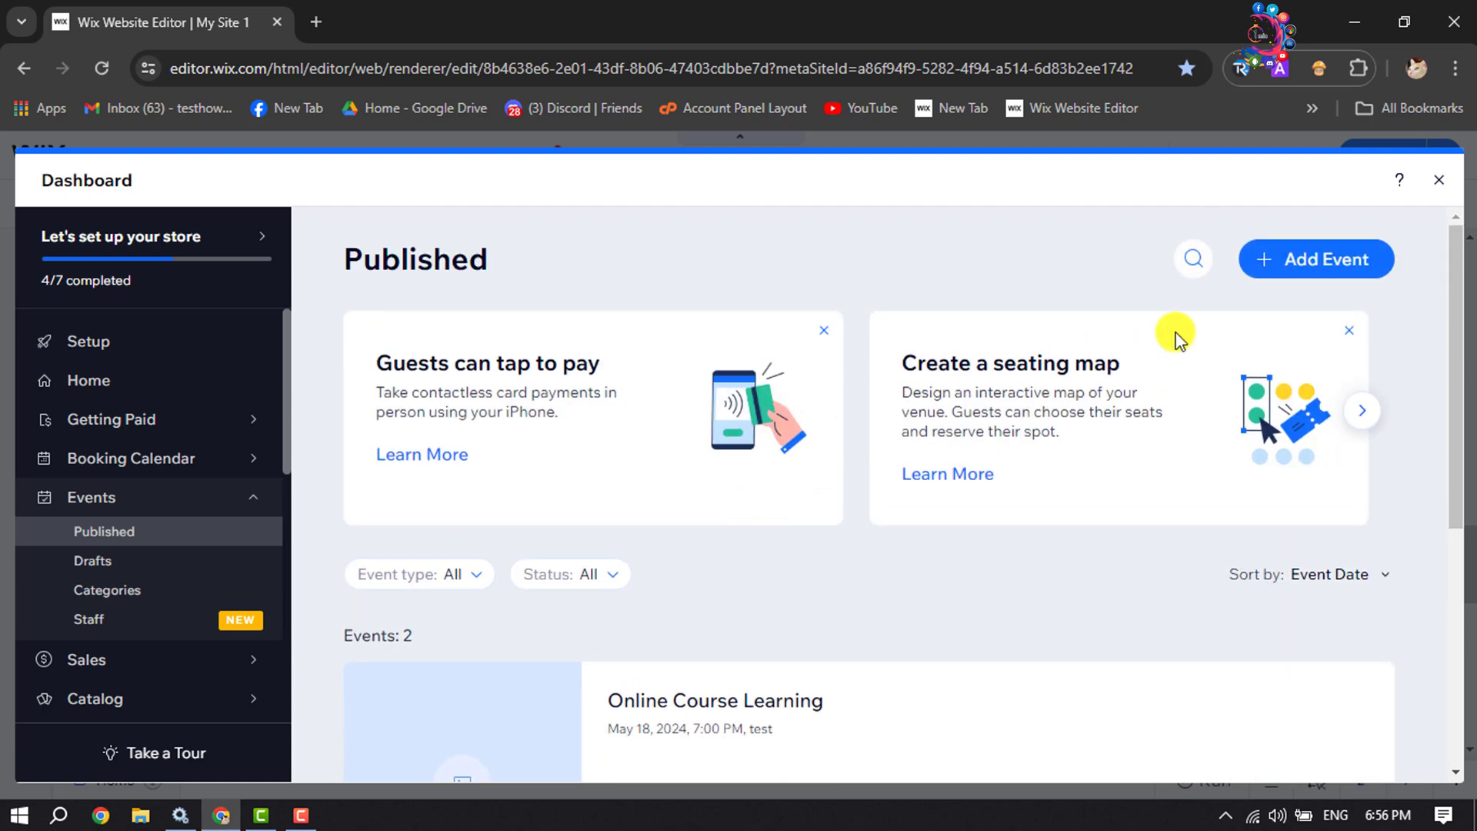
{"action": "left_click", "coordinate": [1317, 262]}
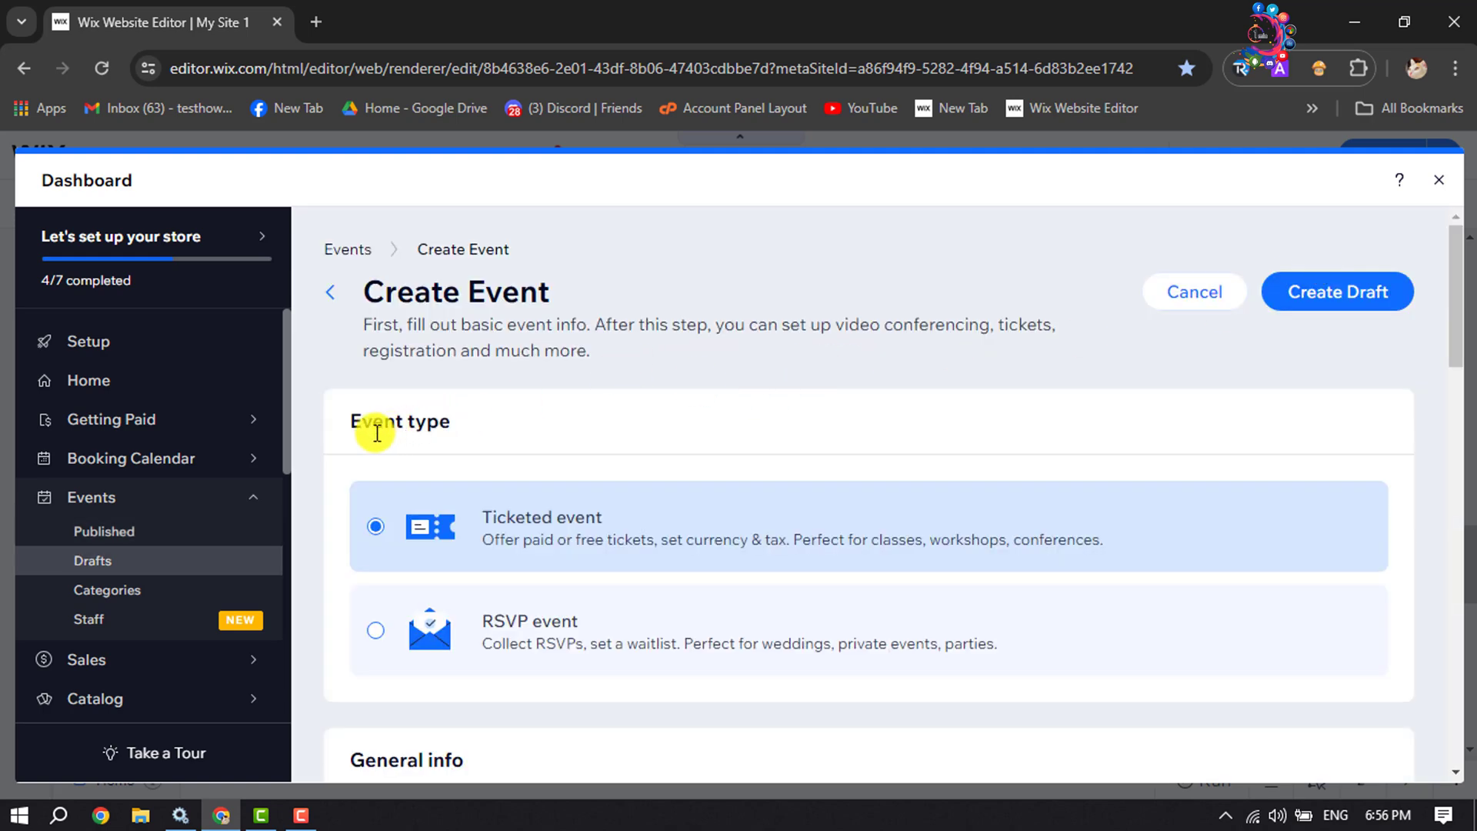
- Make it an RSVP event named 'Online Course Learning2'
{"action": "scroll", "coordinate": [377, 431], "scroll_direction": "down", "scroll_amount": 3}
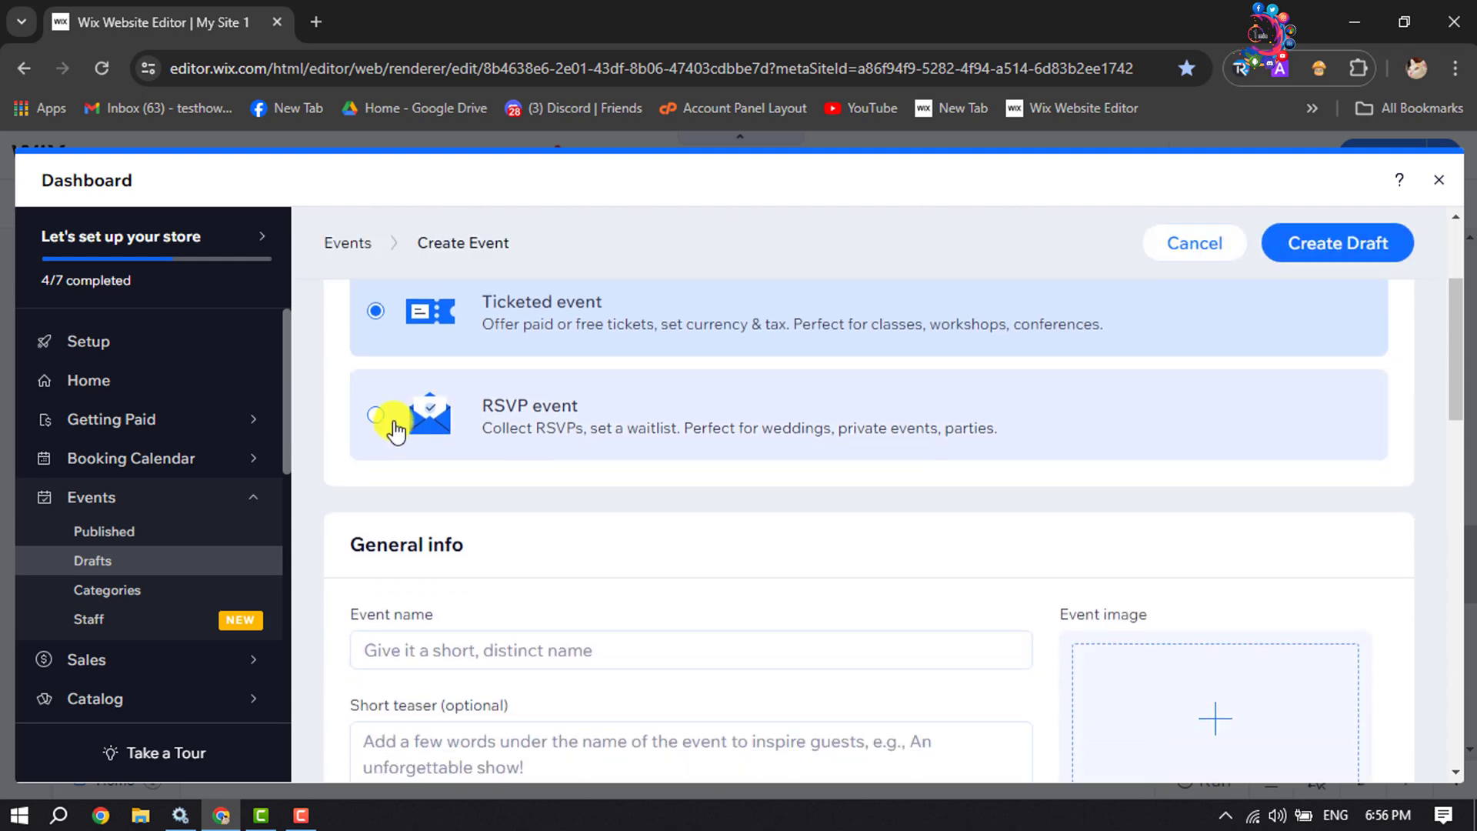
{"action": "left_click", "coordinate": [392, 423]}
{"action": "scroll", "coordinate": [392, 424], "scroll_direction": "down", "scroll_amount": 3}
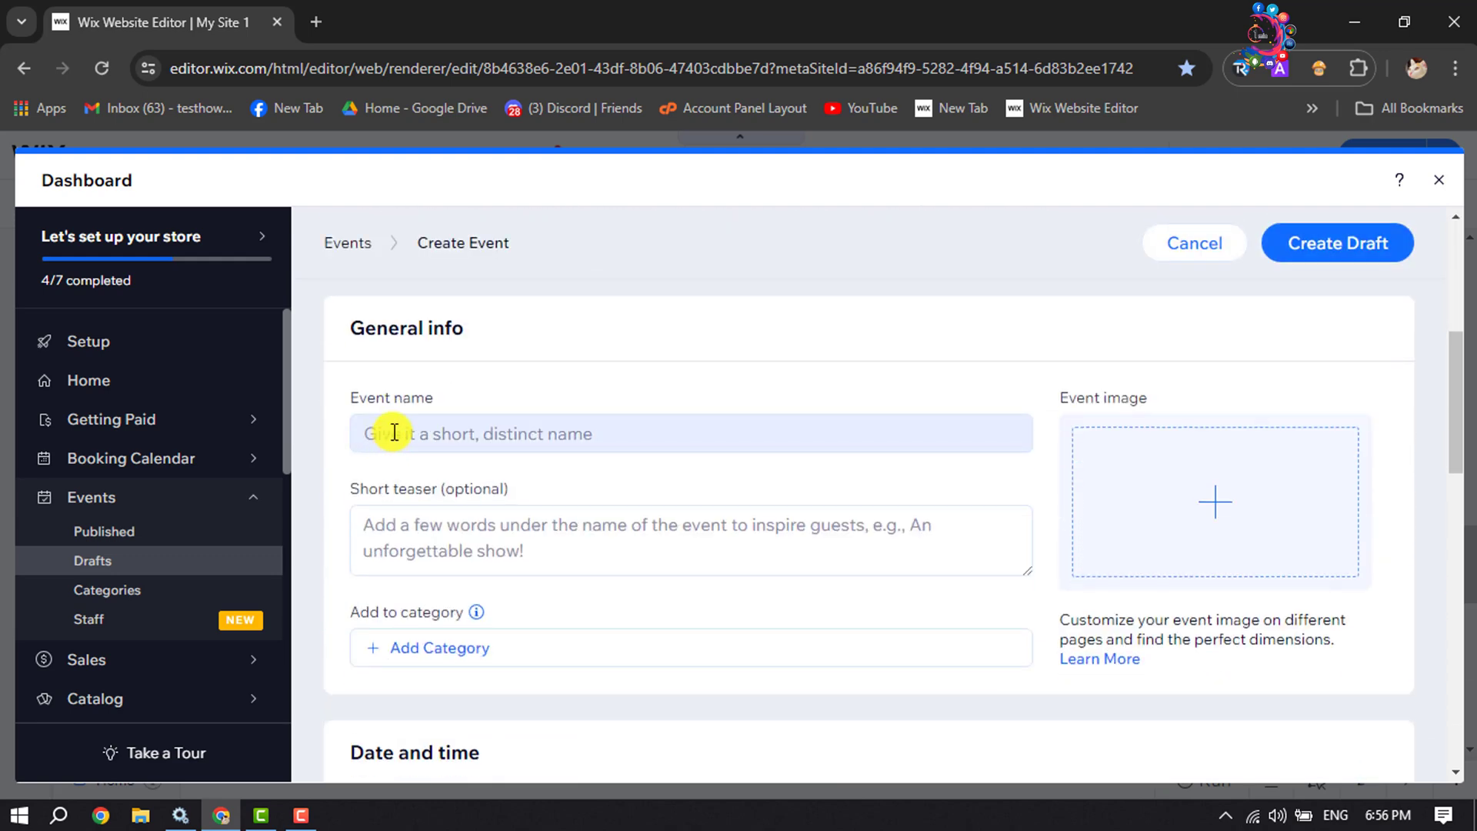
{"action": "left_click", "coordinate": [468, 437]}
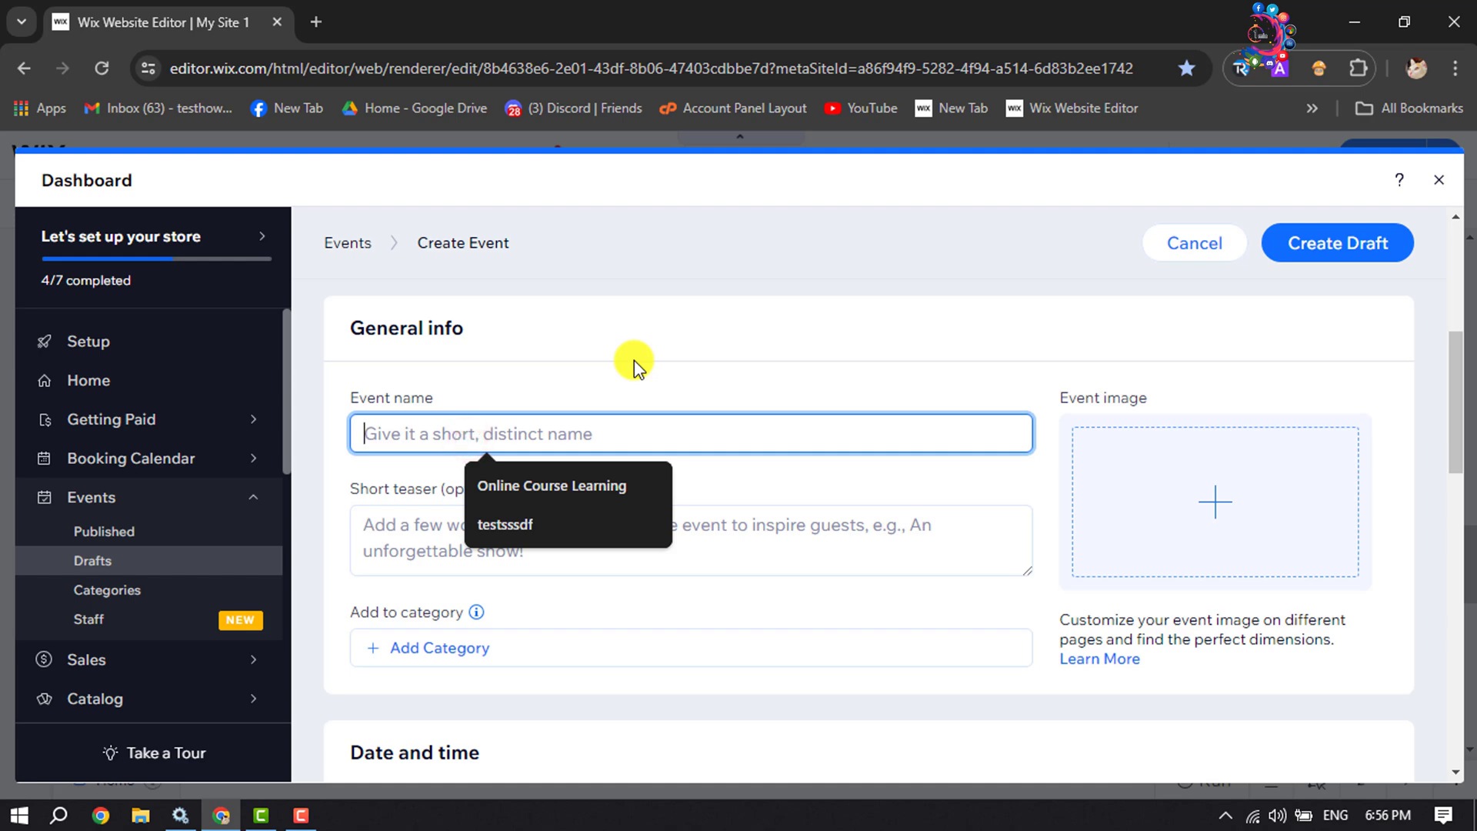
{"action": "left_click", "coordinate": [599, 491]}
{"action": "left_click", "coordinate": [603, 425]}
{"action": "type", "text": "2"}
- Enter the short teaser 'test'
{"action": "left_click", "coordinate": [463, 548]}
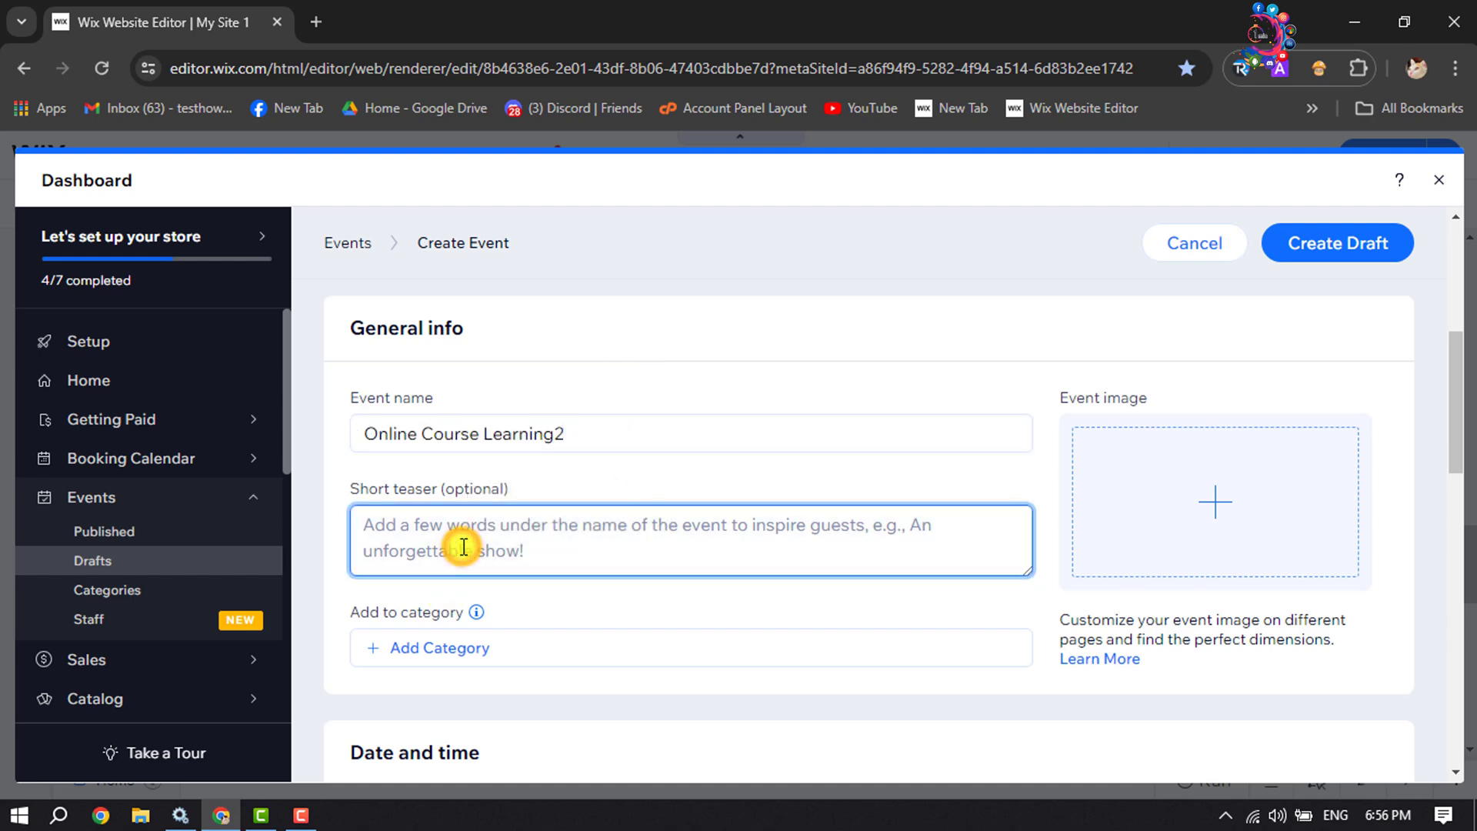
{"action": "type", "text": "test"}
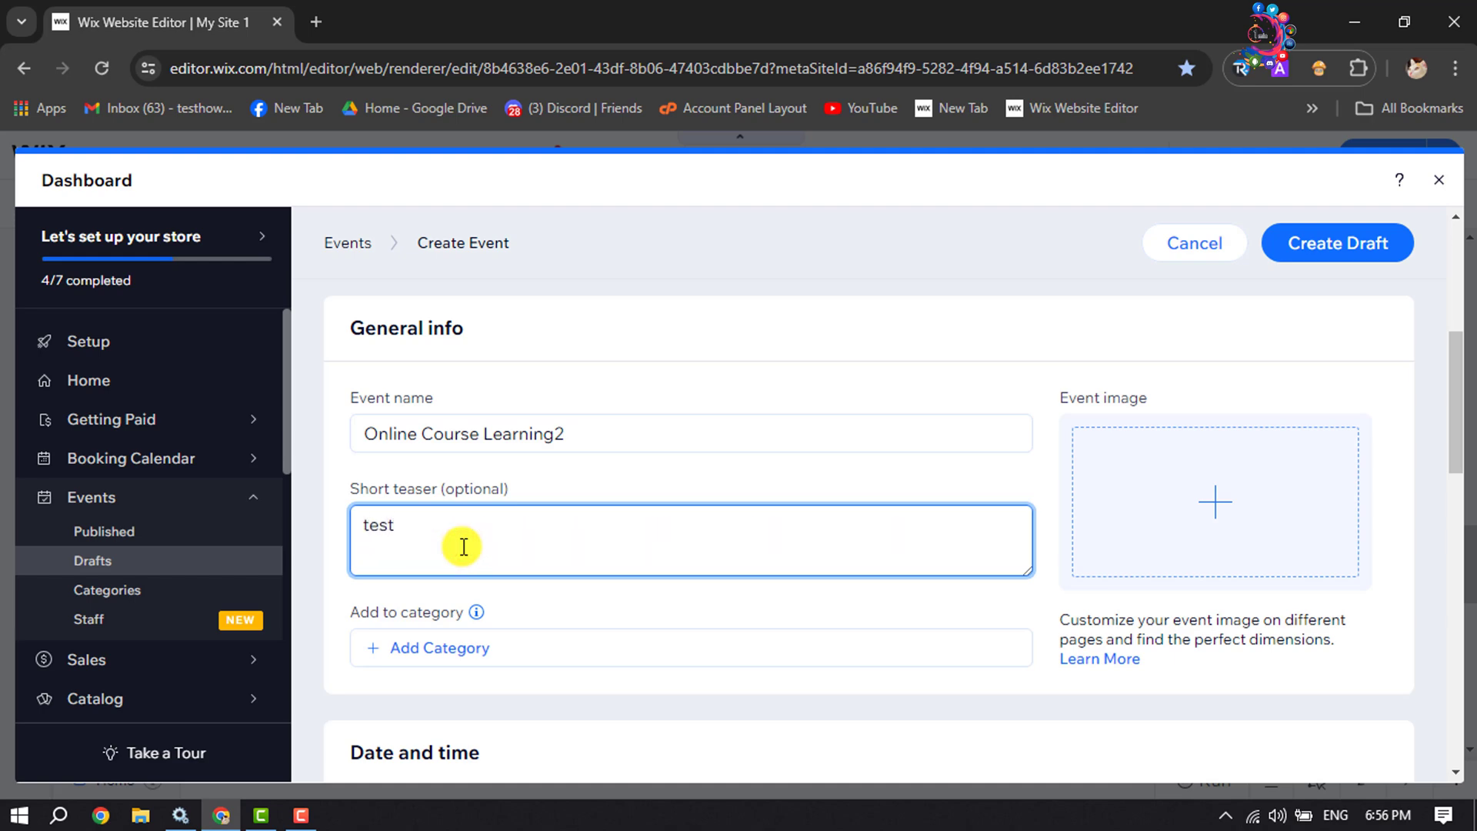
{"action": "scroll", "coordinate": [464, 547], "scroll_direction": "down", "scroll_amount": 3}
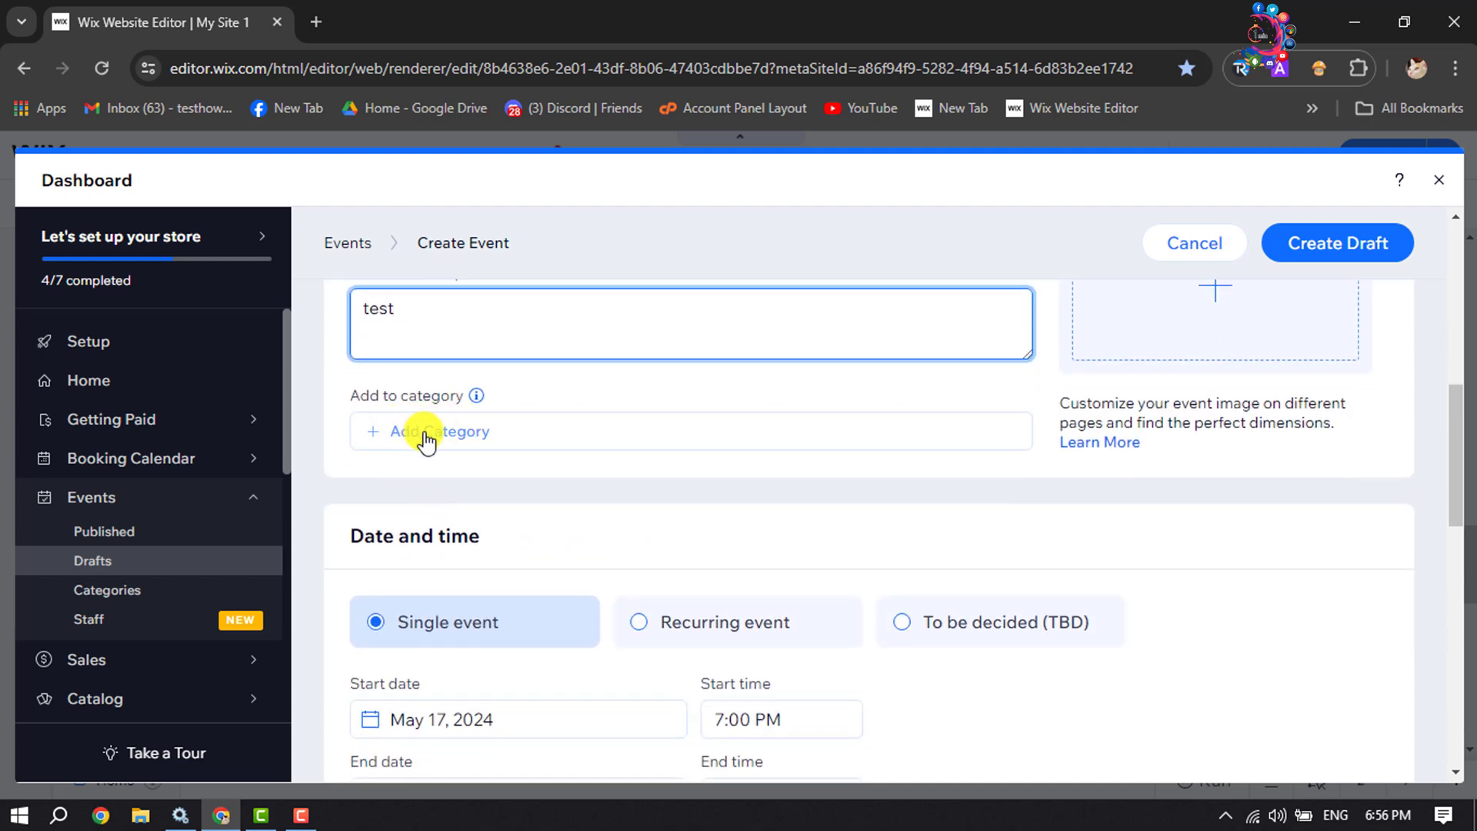
- Set the event start to January 5, 2024 at 7:00 PM
{"action": "scroll", "coordinate": [423, 437], "scroll_direction": "down", "scroll_amount": 1}
{"action": "scroll", "coordinate": [425, 432], "scroll_direction": "down", "scroll_amount": 2}
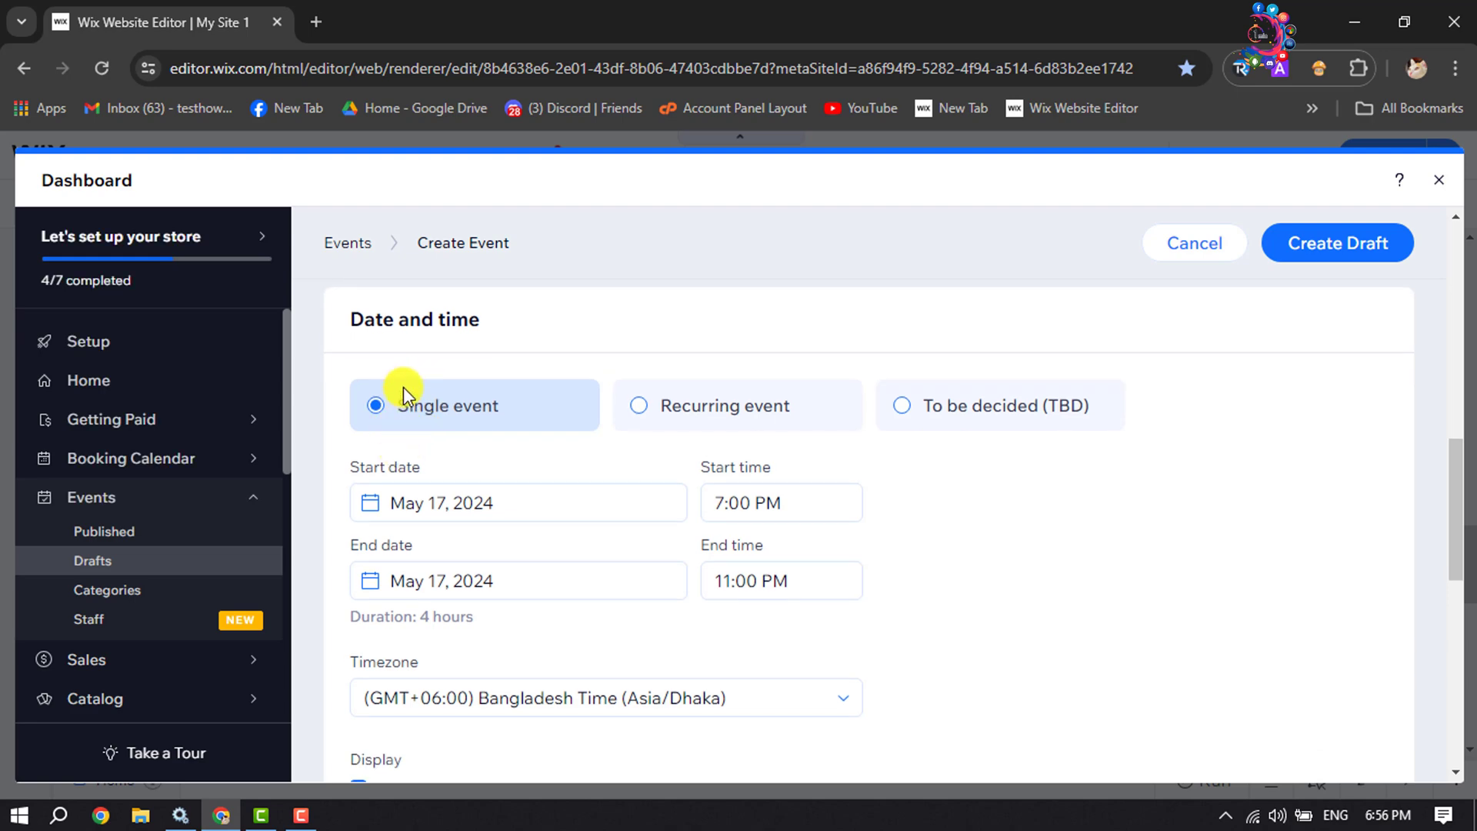
{"action": "left_click", "coordinate": [434, 507]}
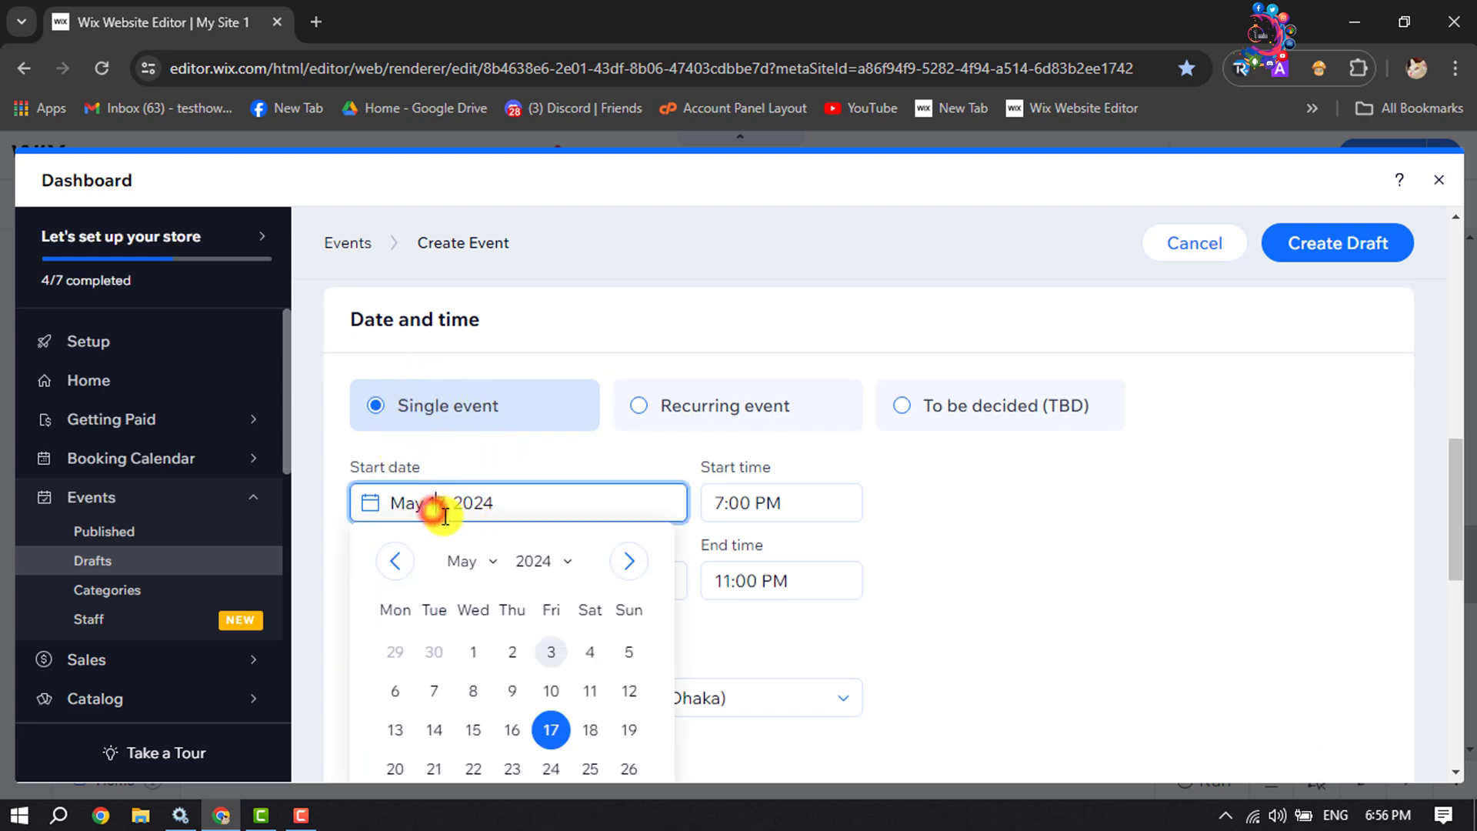
{"action": "left_click", "coordinate": [470, 566]}
{"action": "scroll", "coordinate": [446, 443], "scroll_direction": "up", "scroll_amount": 2}
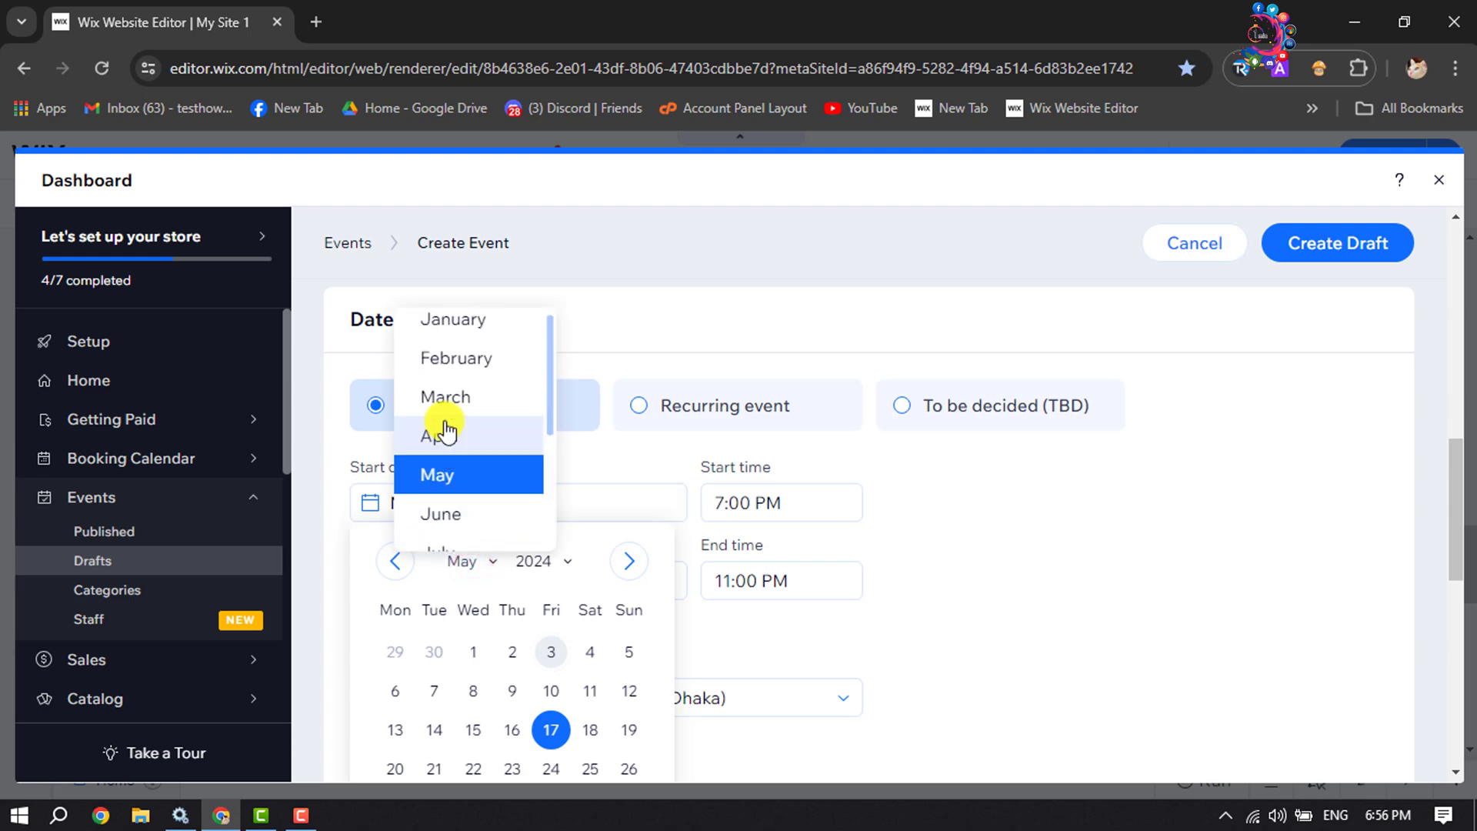
{"action": "left_click", "coordinate": [484, 326]}
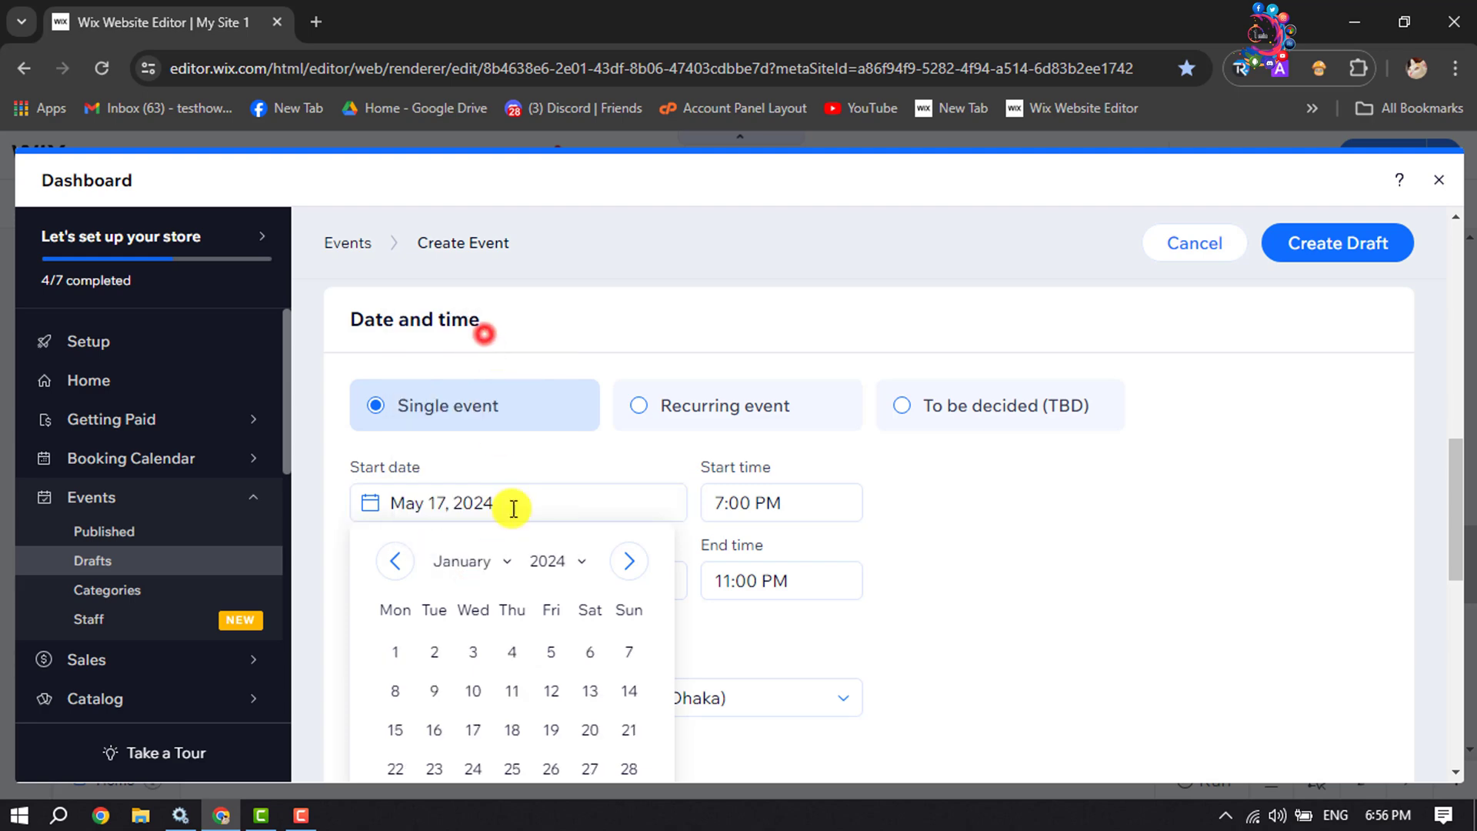
{"action": "left_click", "coordinate": [552, 654]}
{"action": "left_click", "coordinate": [814, 502]}
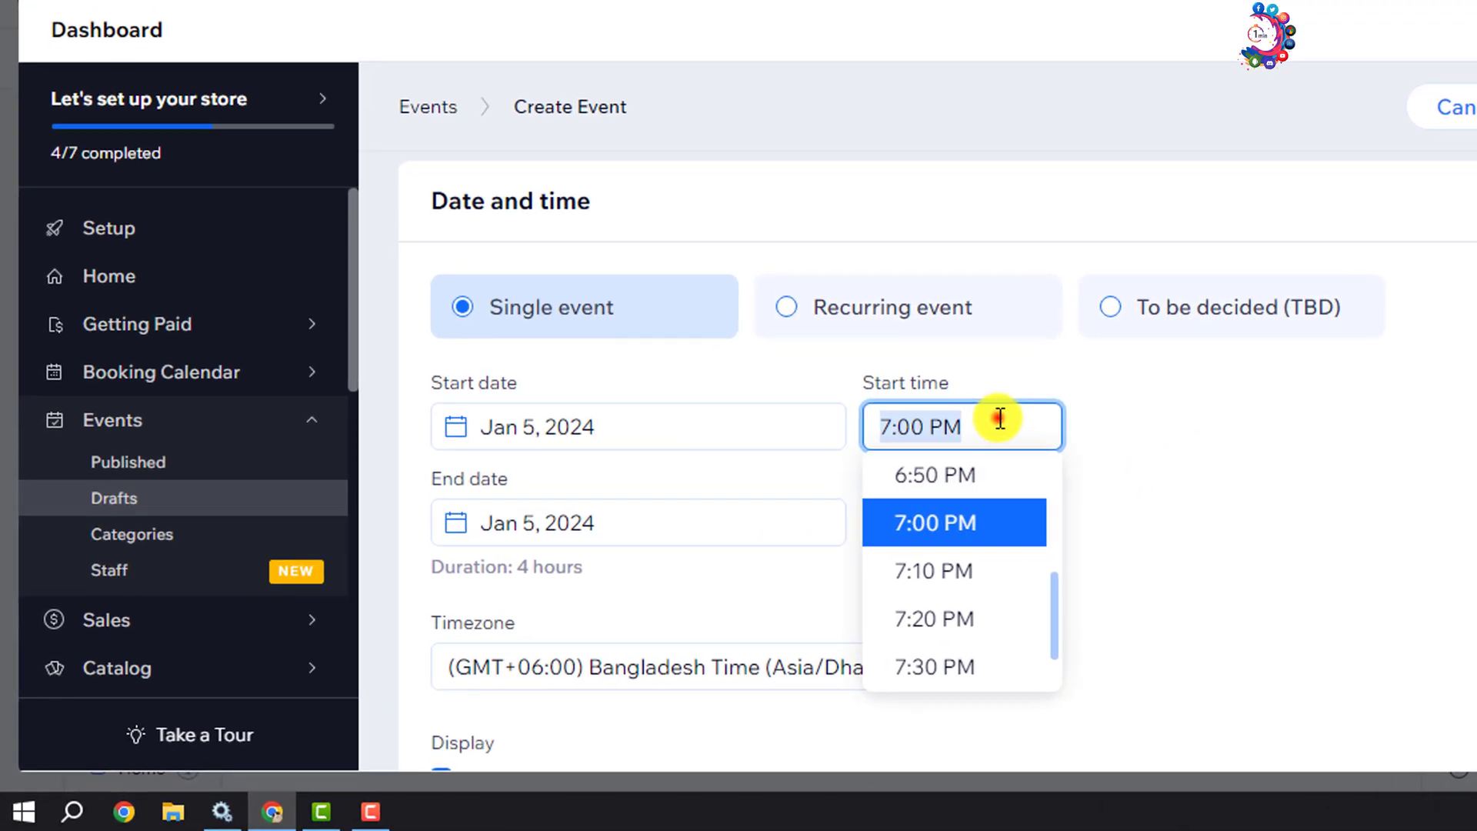
{"action": "left_click", "coordinate": [1177, 432]}
- Set the event end to January 6, 2024 at 11:00 PM
{"action": "left_click", "coordinate": [629, 531]}
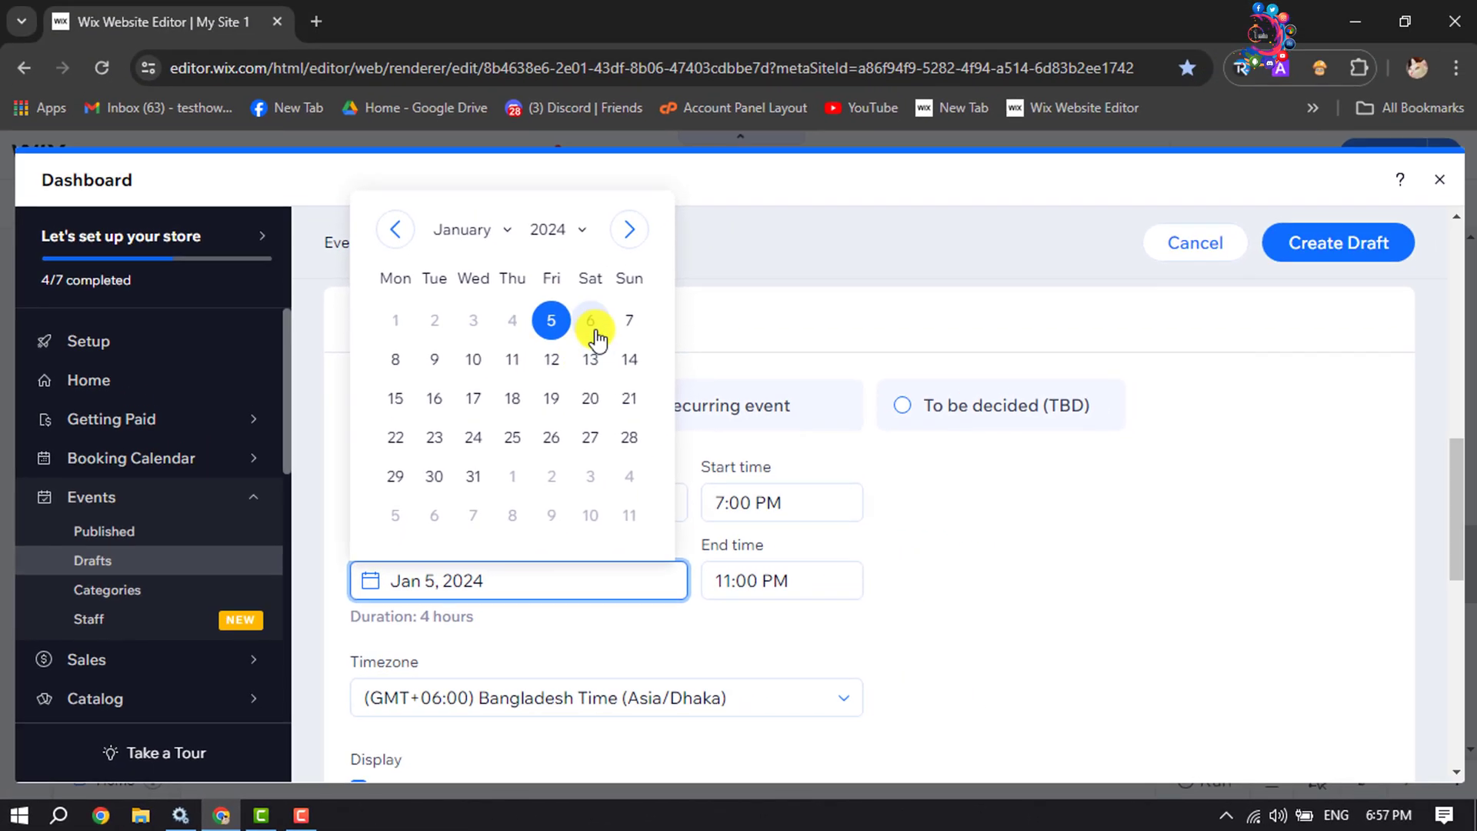
{"action": "left_click", "coordinate": [727, 202]}
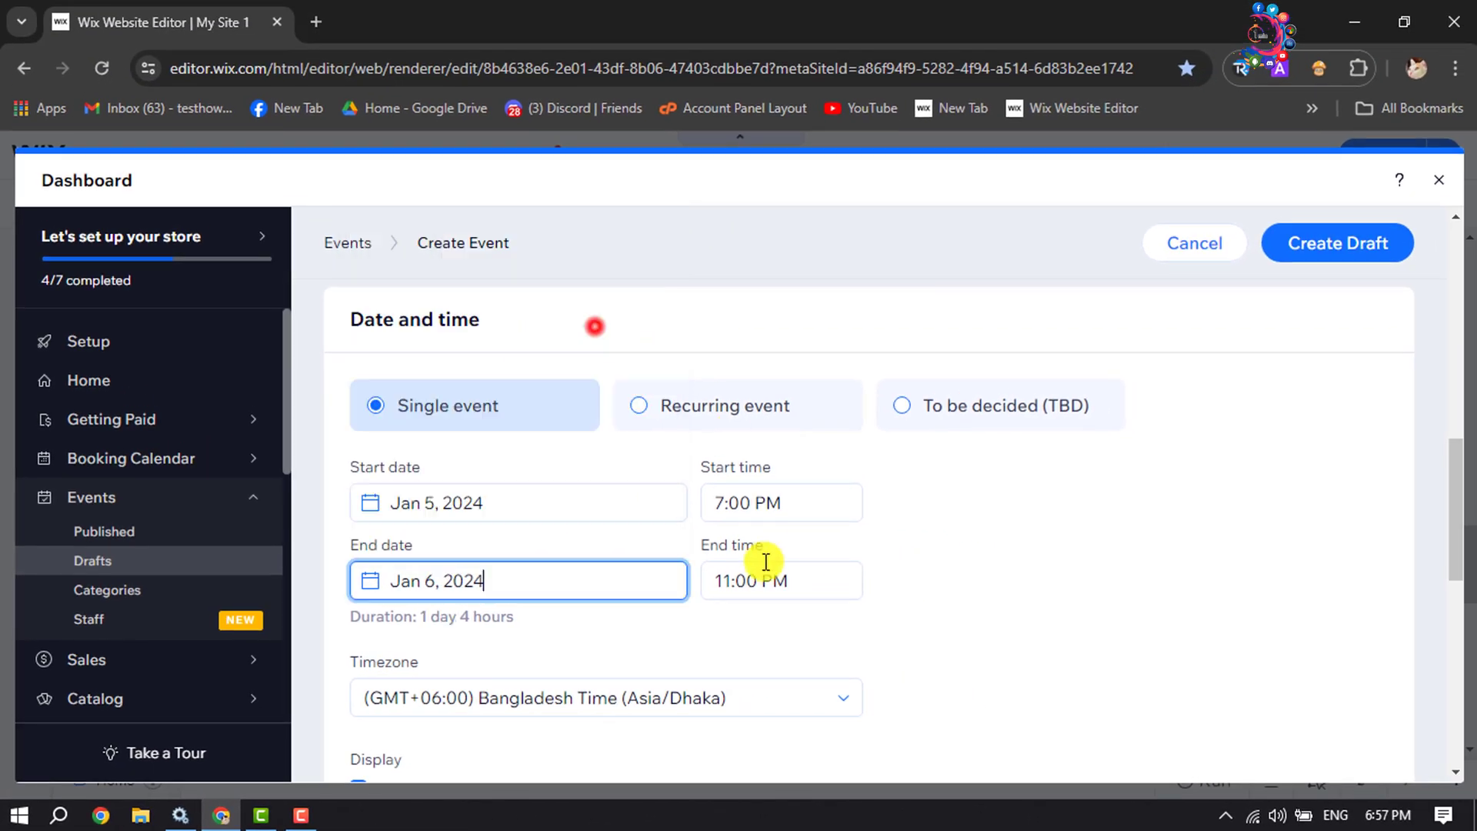
{"action": "left_click", "coordinate": [760, 594]}
{"action": "left_click", "coordinate": [1093, 653]}
{"action": "scroll", "coordinate": [1091, 650], "scroll_direction": "down", "scroll_amount": 1}
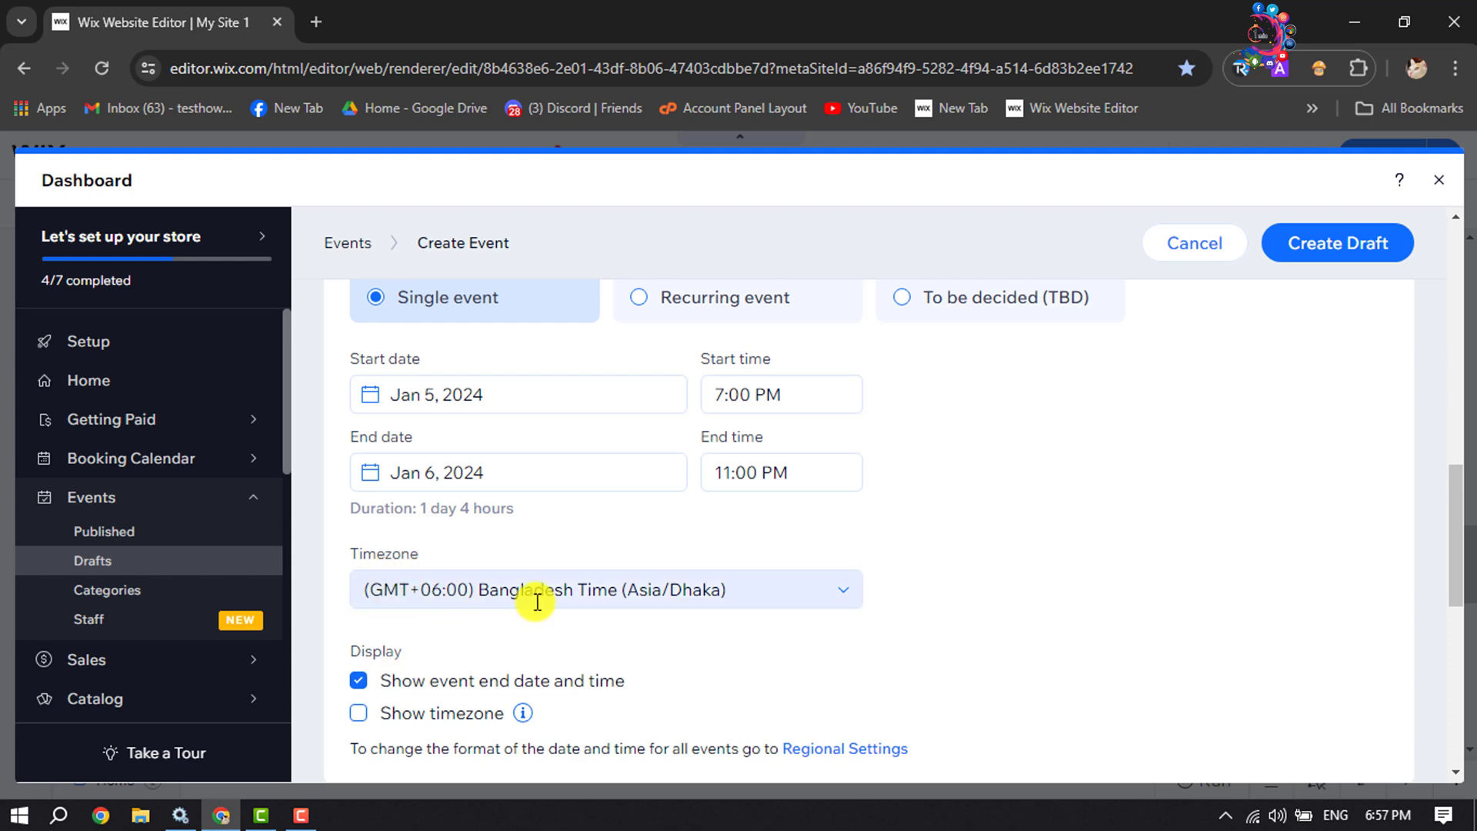
- Switch the event location to Online and focus the online location title field
{"action": "scroll", "coordinate": [537, 602], "scroll_direction": "down", "scroll_amount": 1}
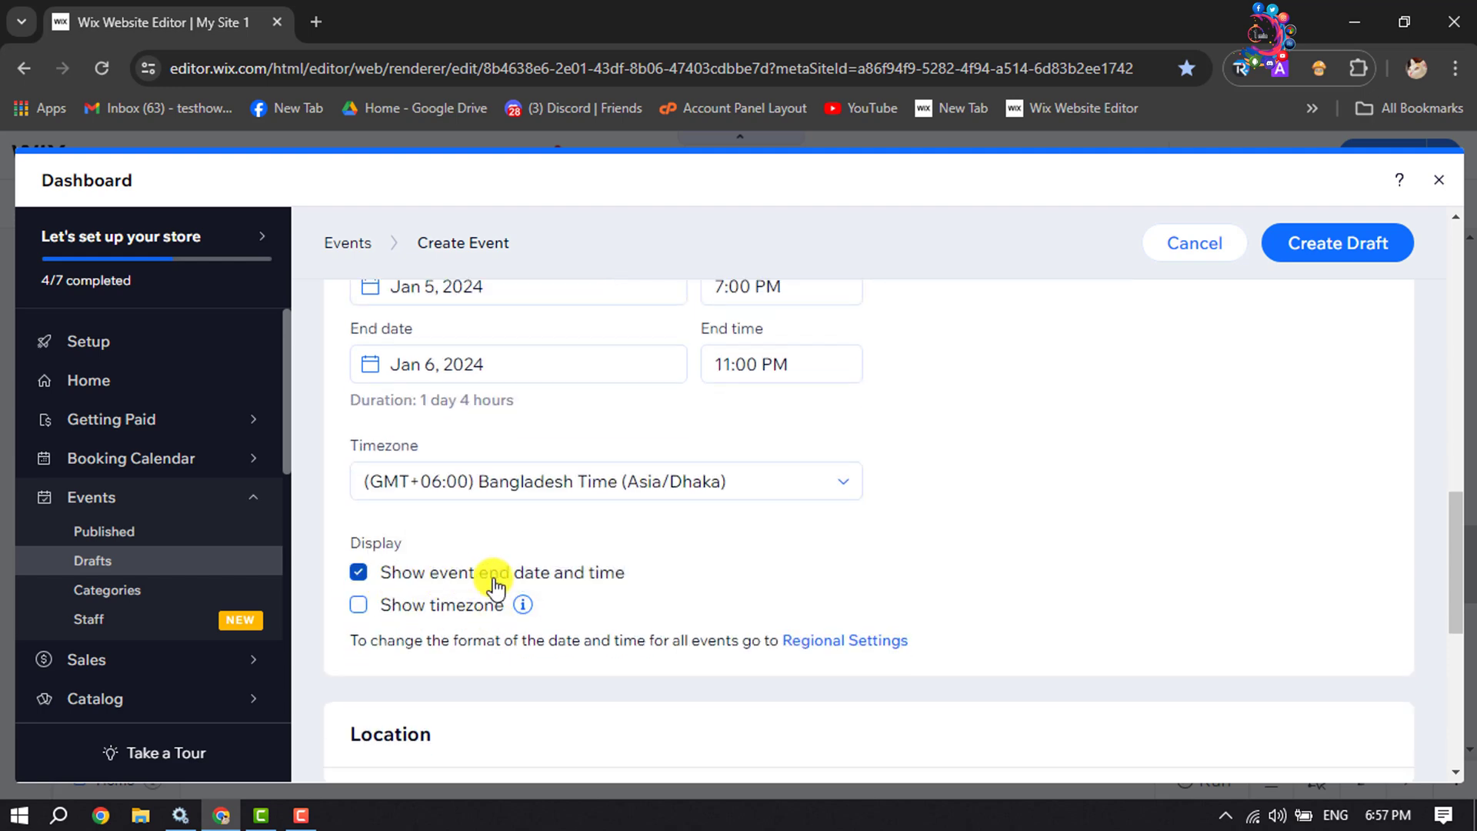
{"action": "scroll", "coordinate": [471, 610], "scroll_direction": "down", "scroll_amount": 2}
{"action": "scroll", "coordinate": [447, 496], "scroll_direction": "down", "scroll_amount": 3}
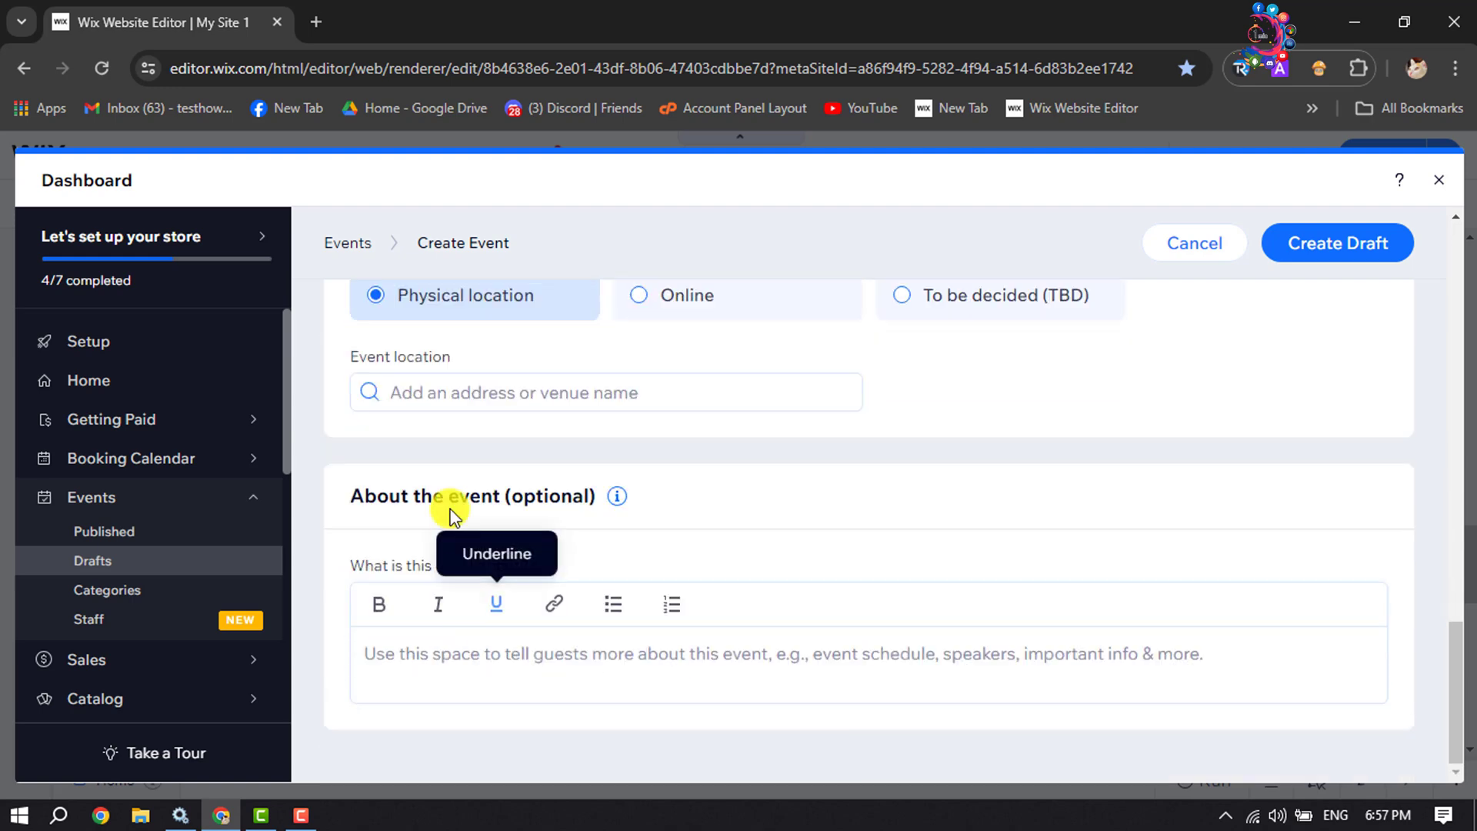
{"action": "scroll", "coordinate": [446, 497], "scroll_direction": "up", "scroll_amount": 1}
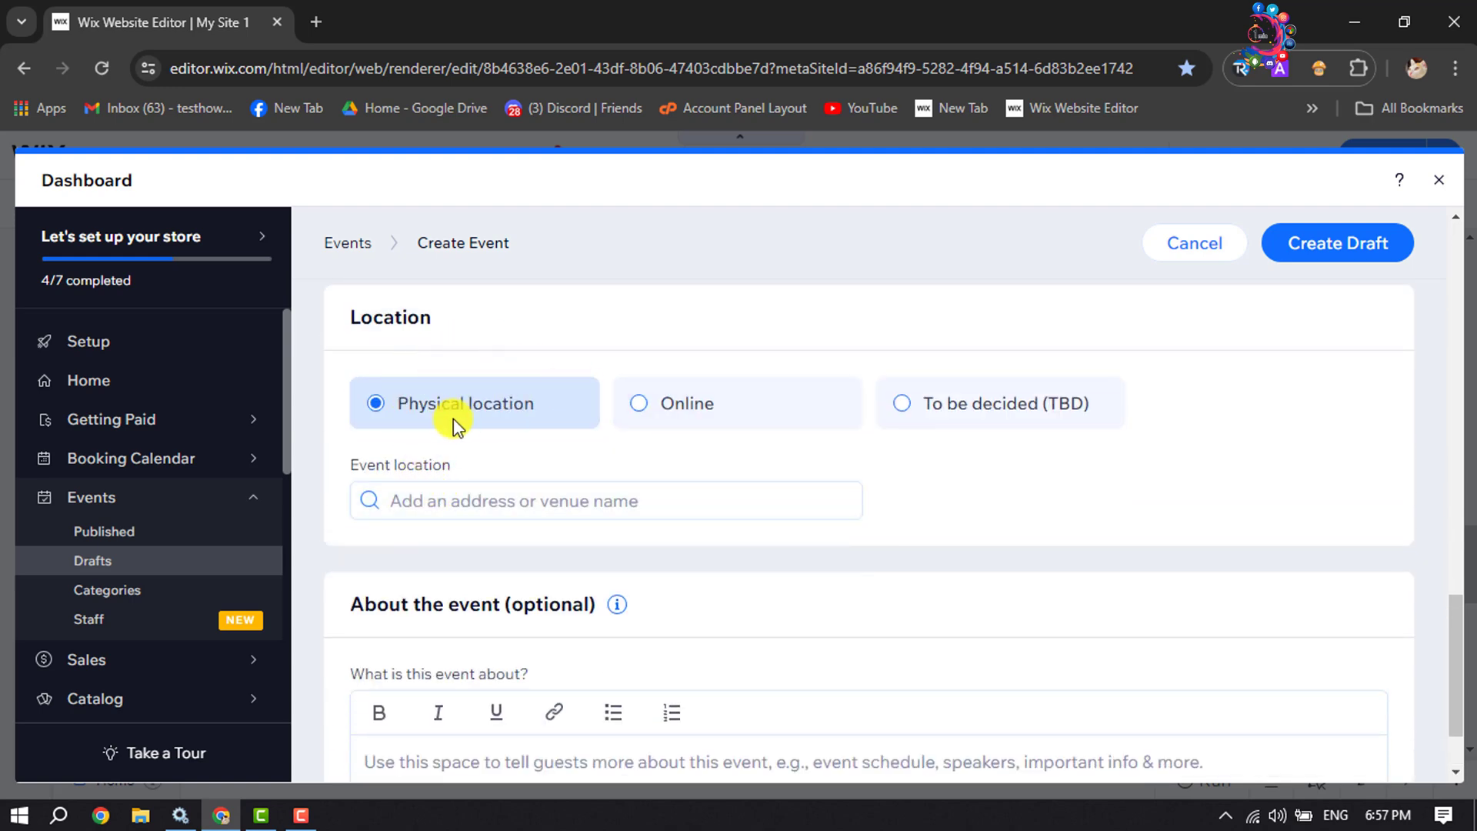
{"action": "left_click", "coordinate": [677, 406]}
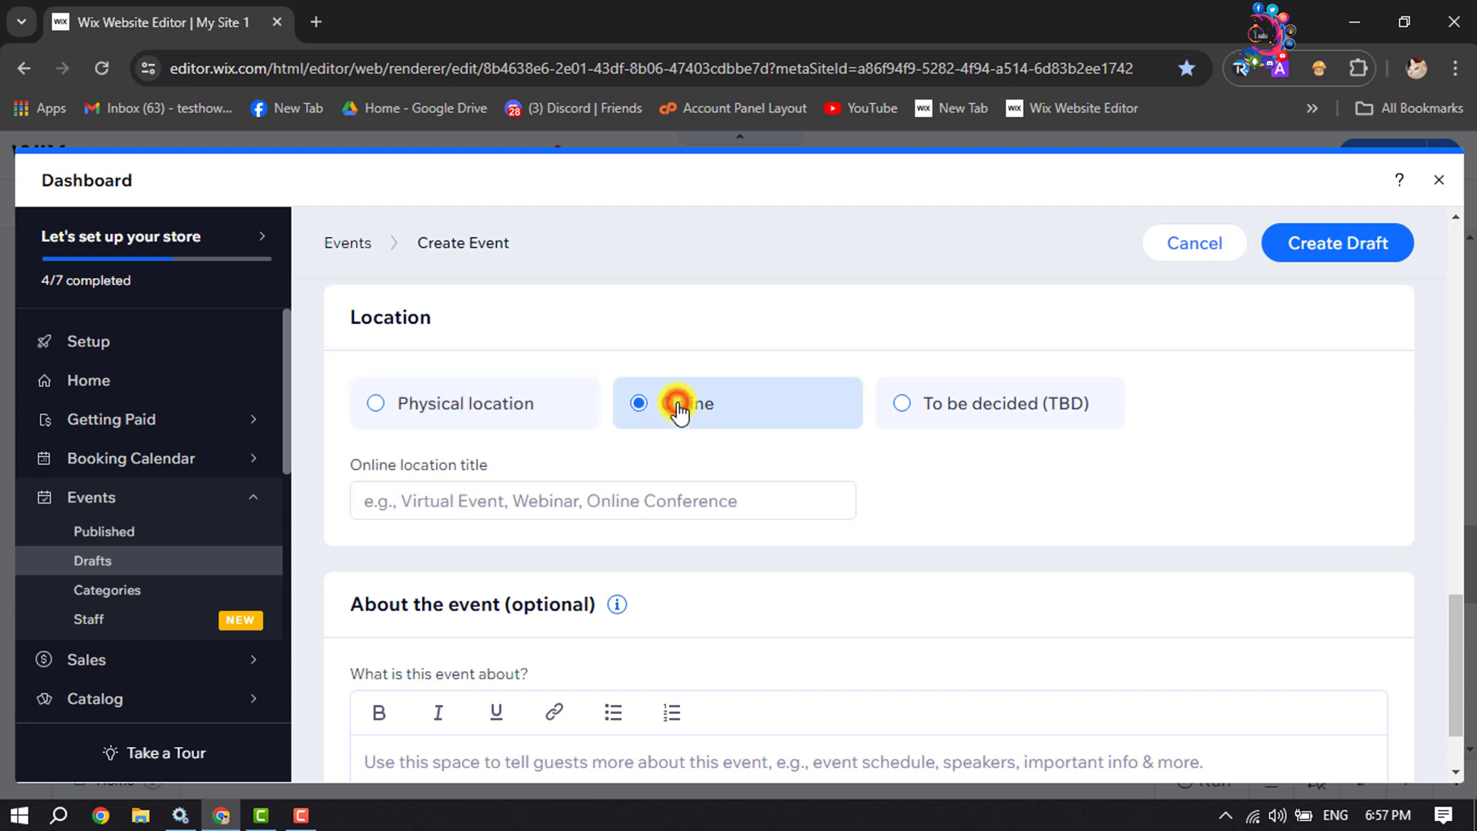
{"action": "left_click", "coordinate": [461, 509]}
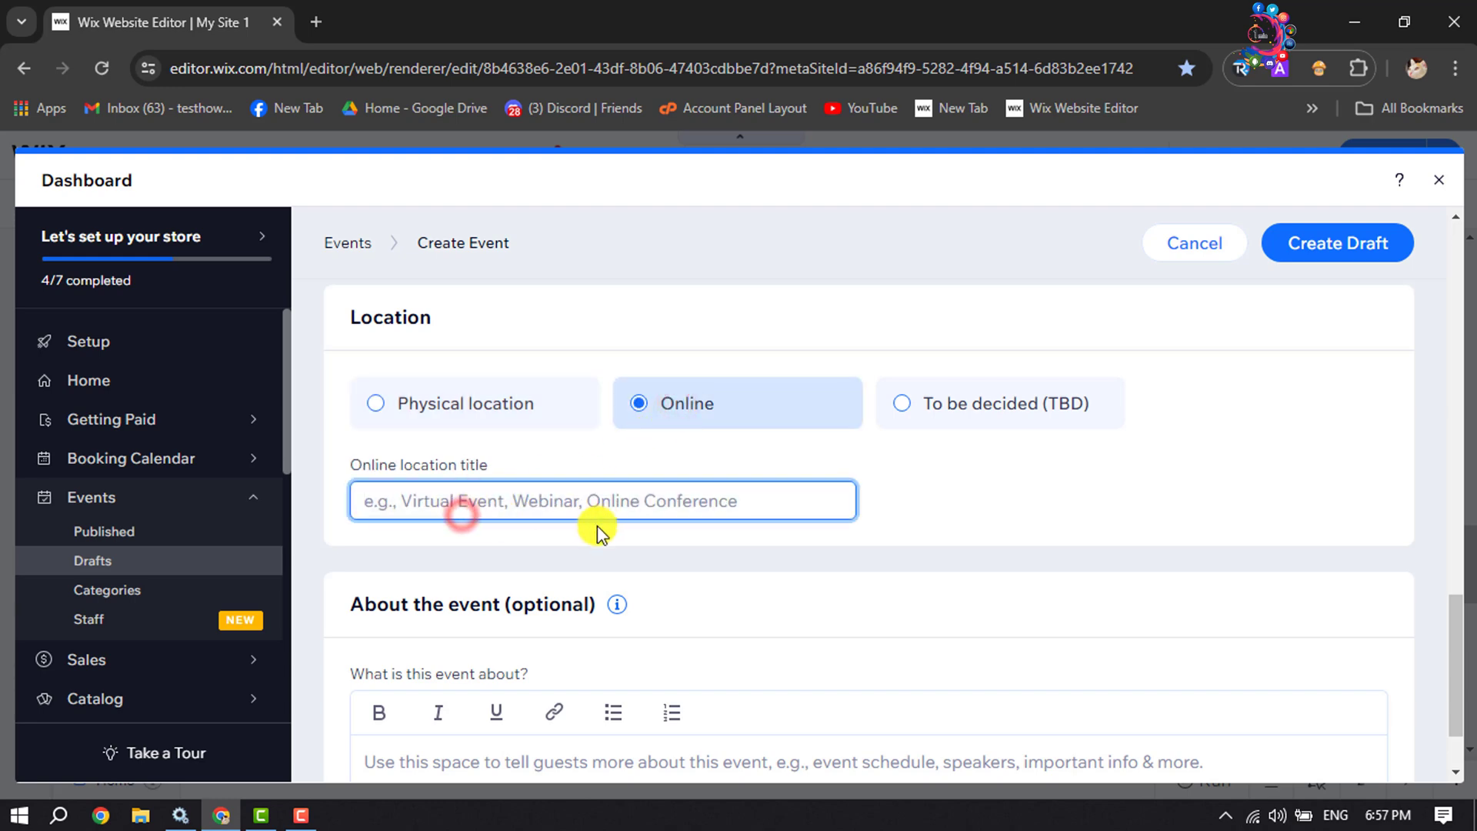
{"action": "scroll", "coordinate": [637, 545], "scroll_direction": "down", "scroll_amount": 1}
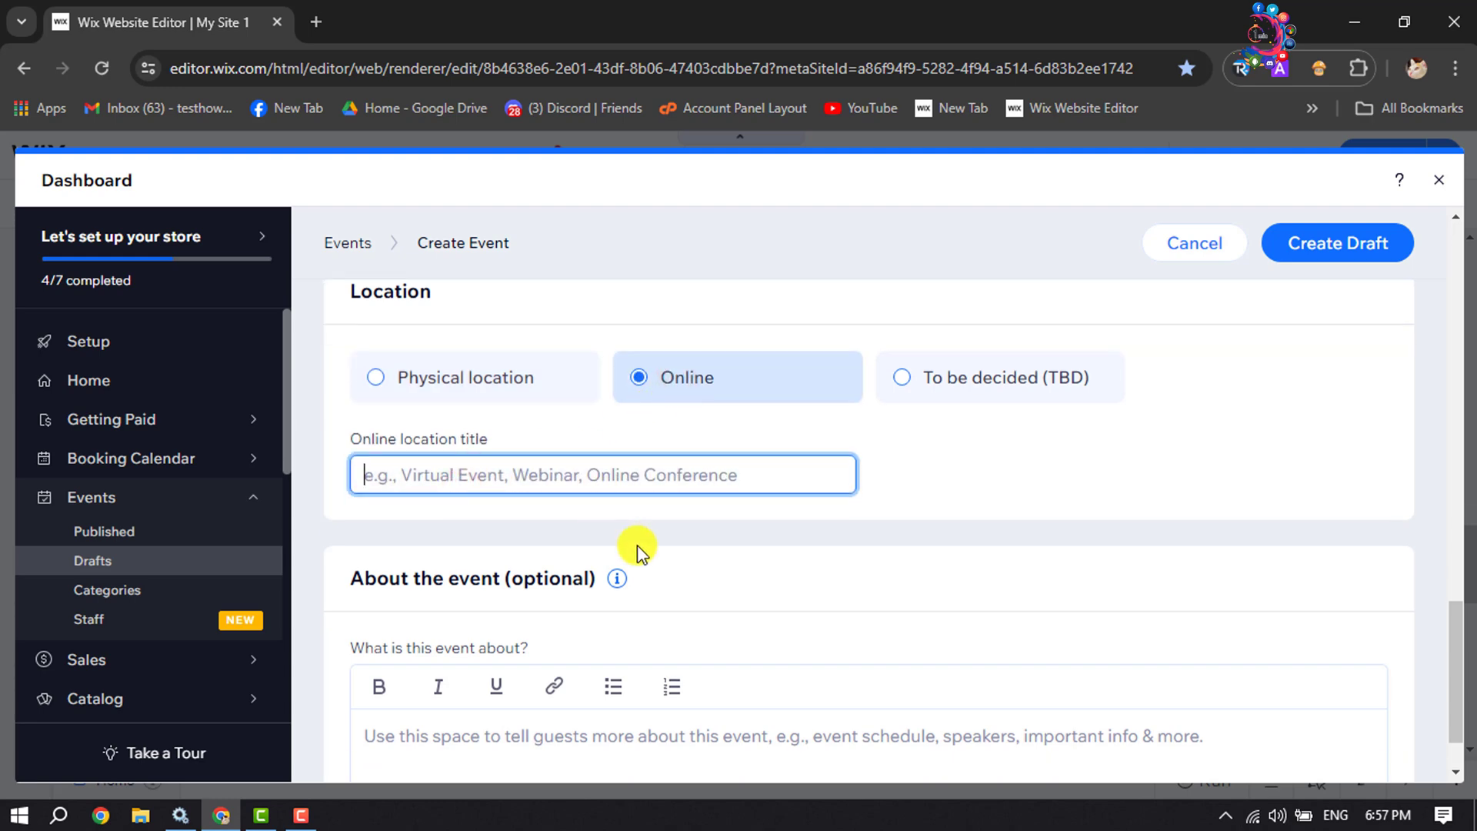
{"action": "scroll", "coordinate": [704, 601], "scroll_direction": "up", "scroll_amount": 5}
{"action": "scroll", "coordinate": [709, 595], "scroll_direction": "up", "scroll_amount": 5}
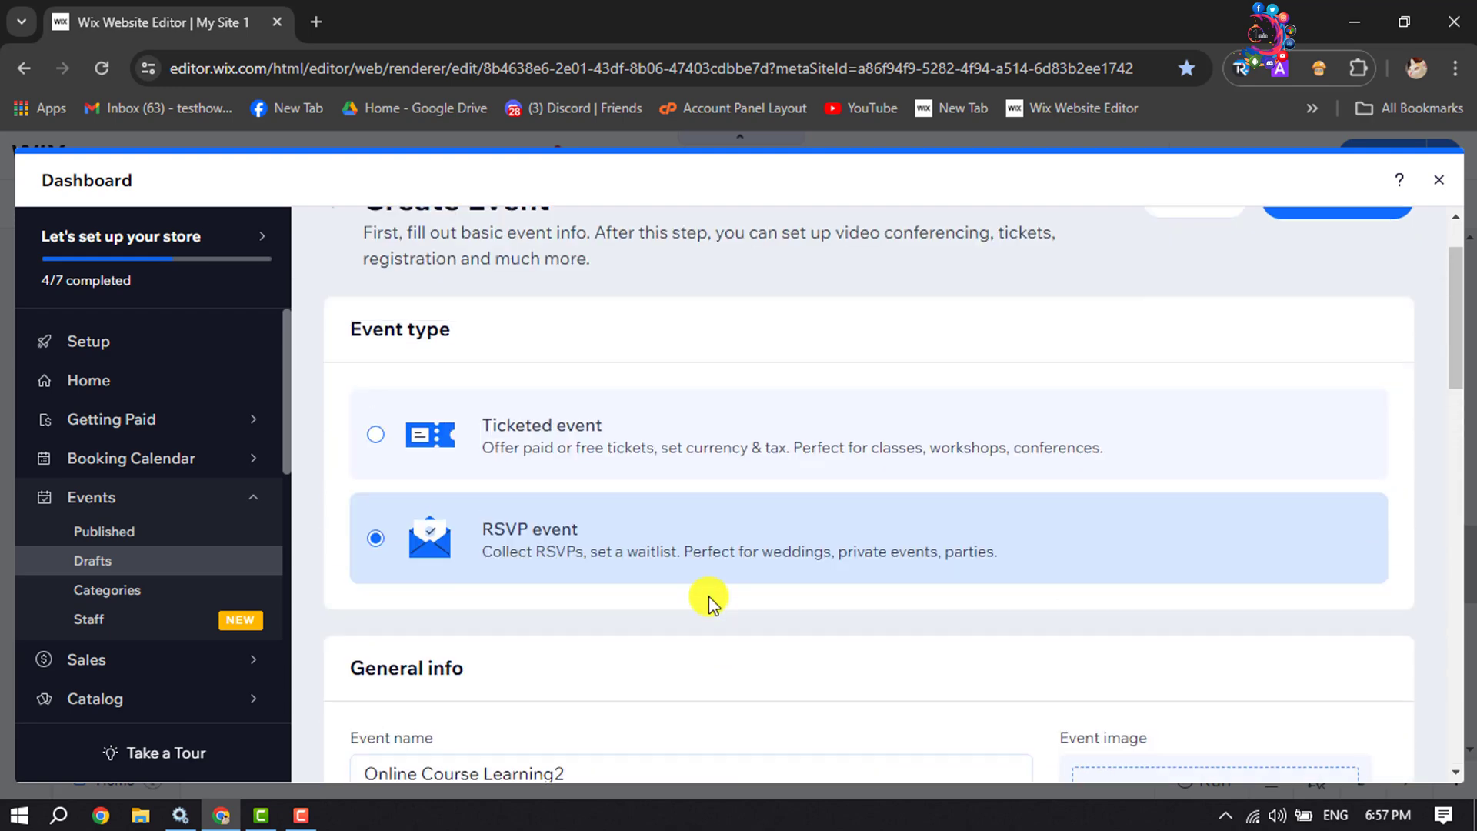
{"action": "scroll", "coordinate": [708, 596], "scroll_direction": "down", "scroll_amount": 4}
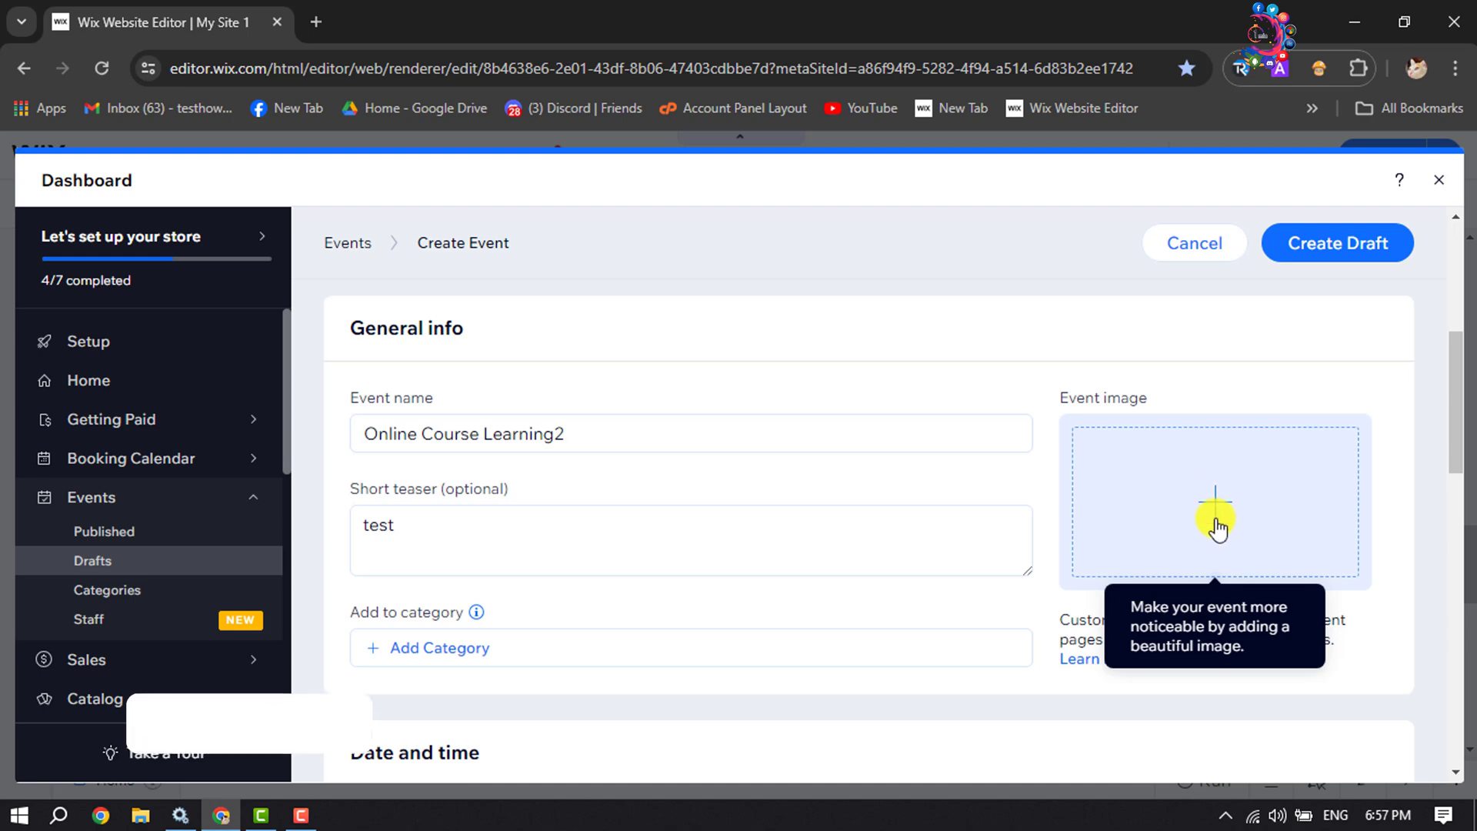
- Title the online location 'test' and create the Online Course Learning2 draft
{"action": "left_click", "coordinate": [1346, 262]}
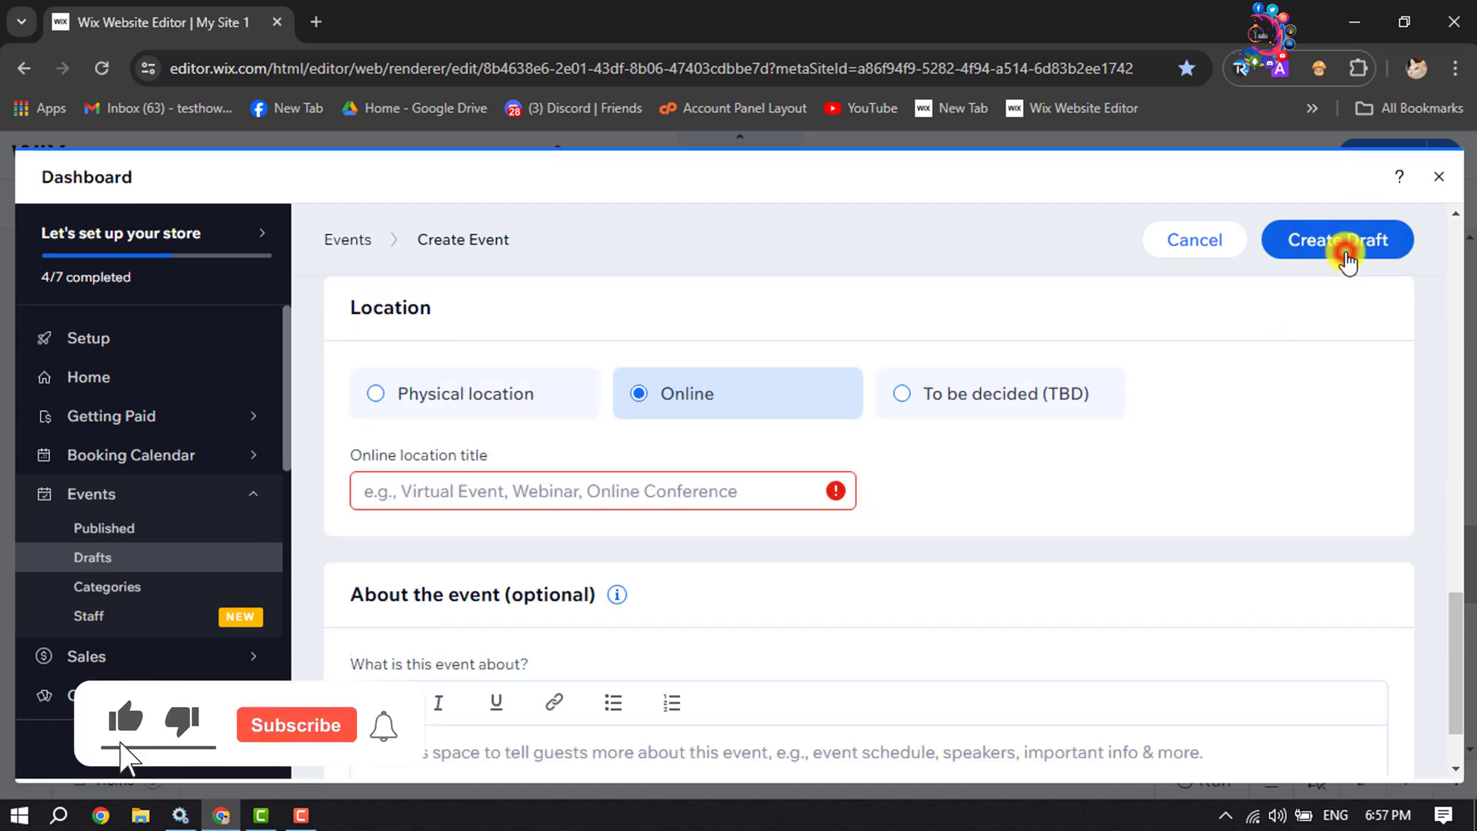
{"action": "left_click", "coordinate": [605, 504]}
{"action": "type", "text": "t"}
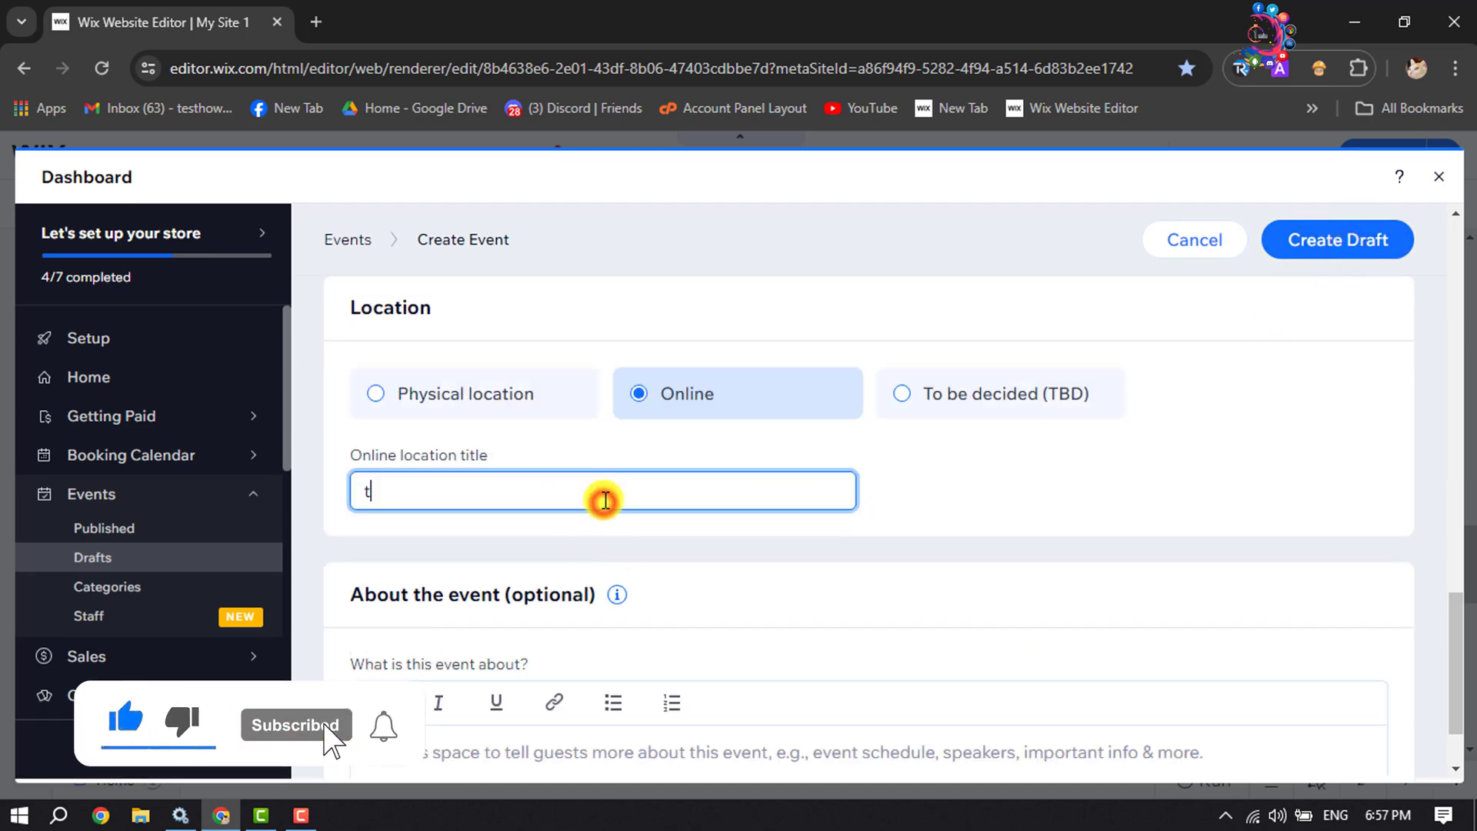
{"action": "type", "text": "est"}
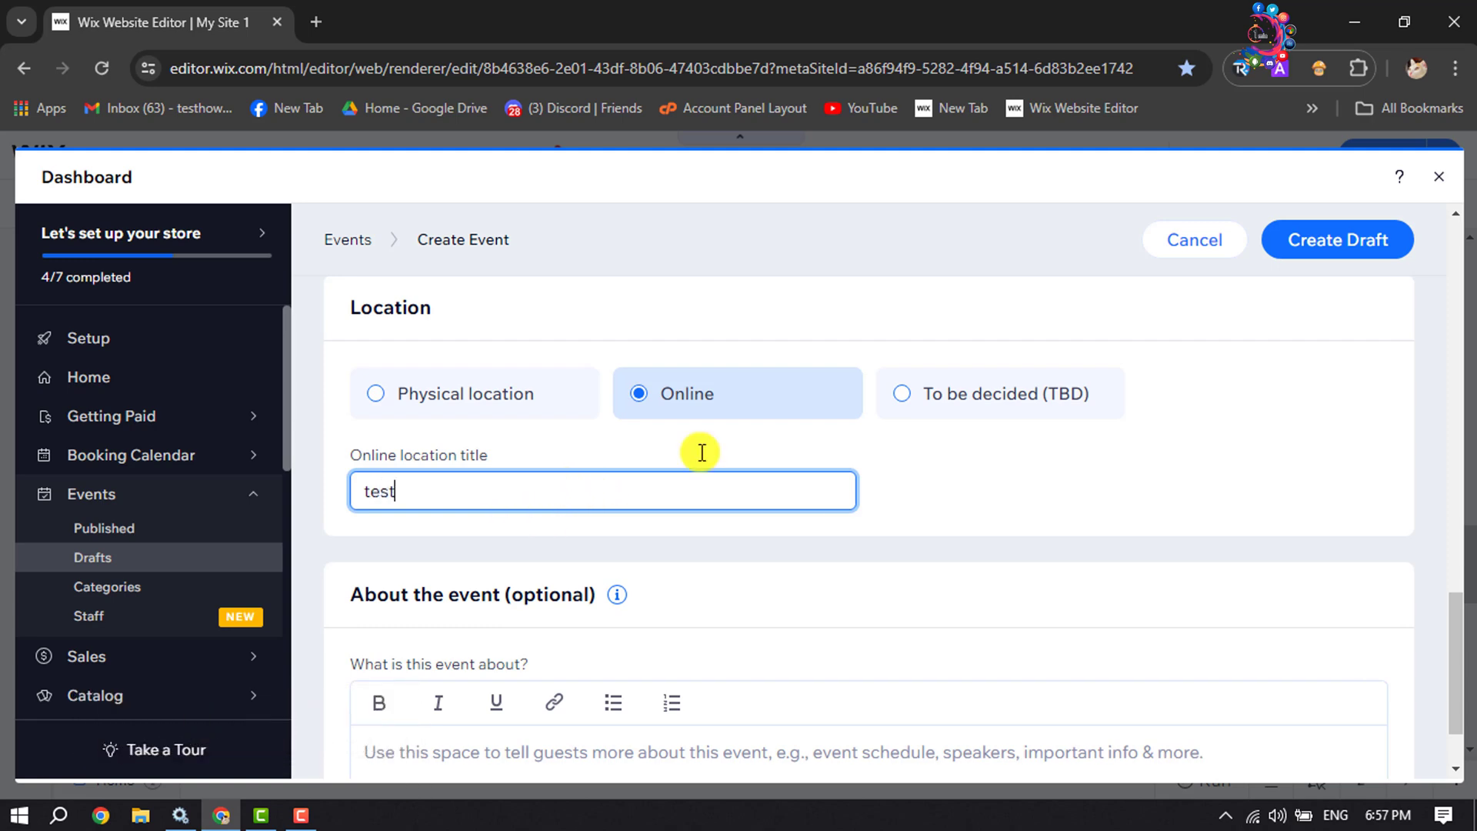
{"action": "left_click", "coordinate": [1325, 242]}
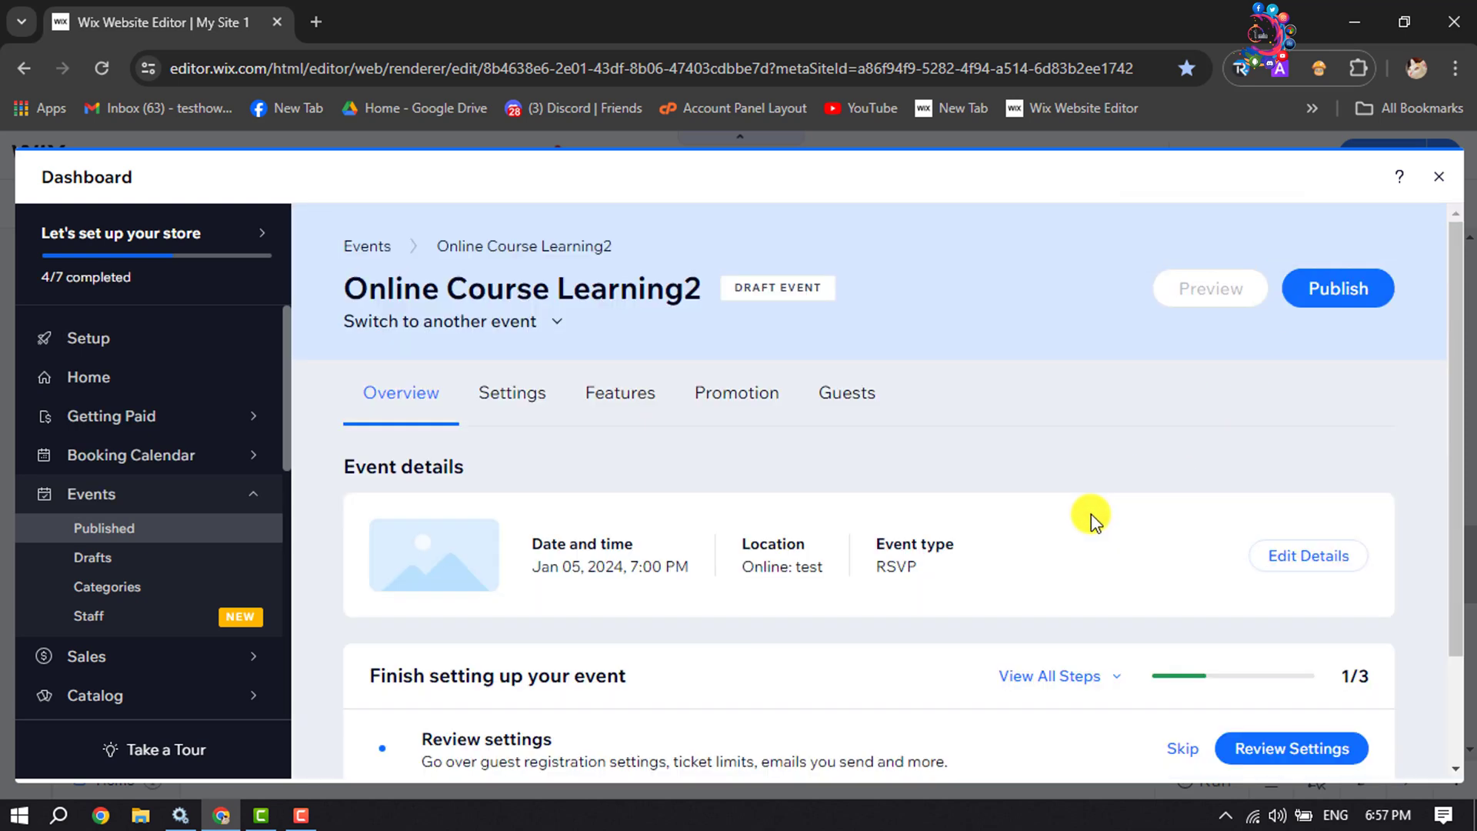
- Publish Online Course Learning2, confirming the past-dated event warning
{"action": "left_click", "coordinate": [1345, 302]}
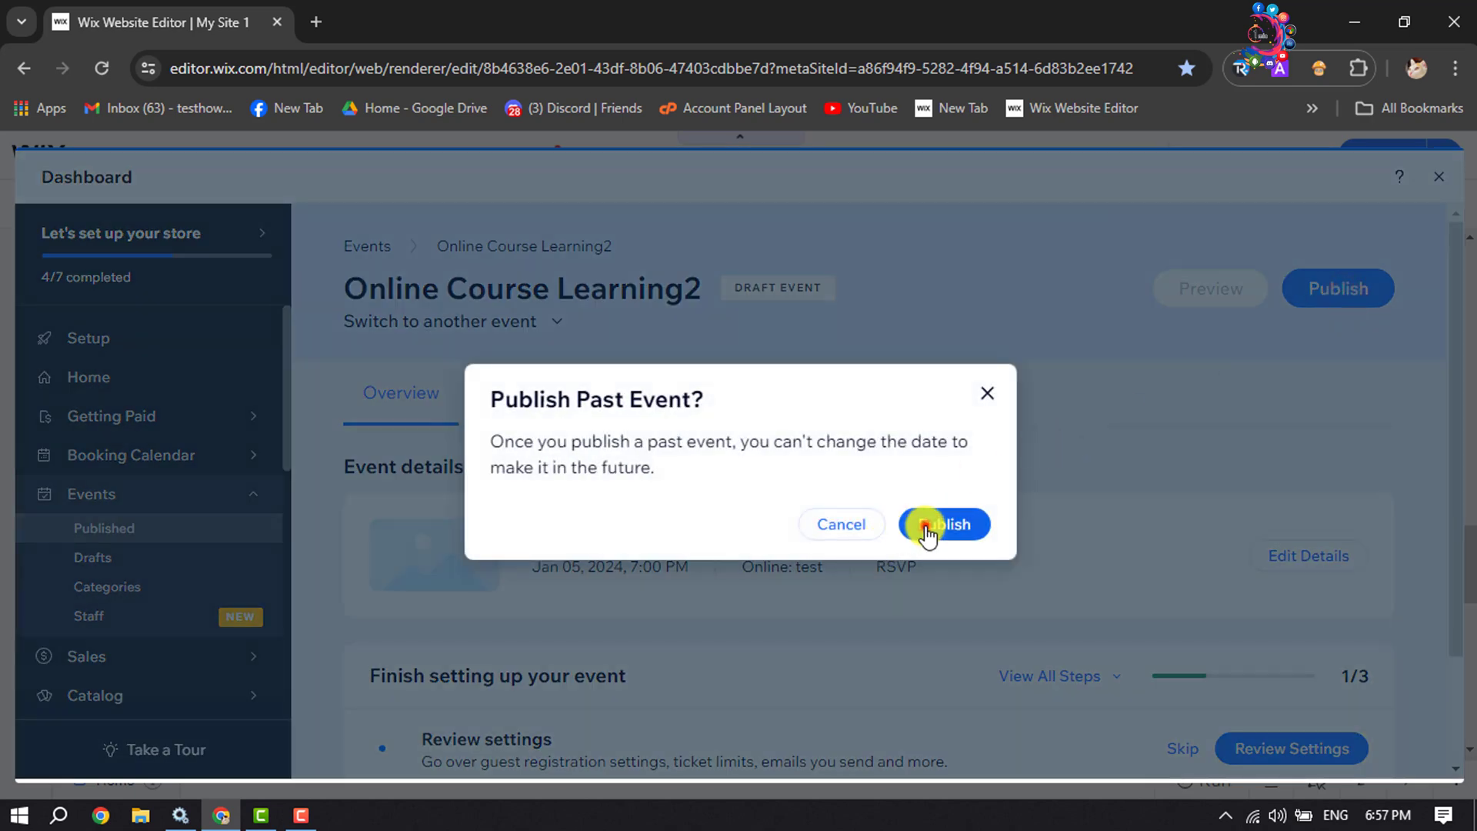
{"action": "left_click", "coordinate": [928, 530]}
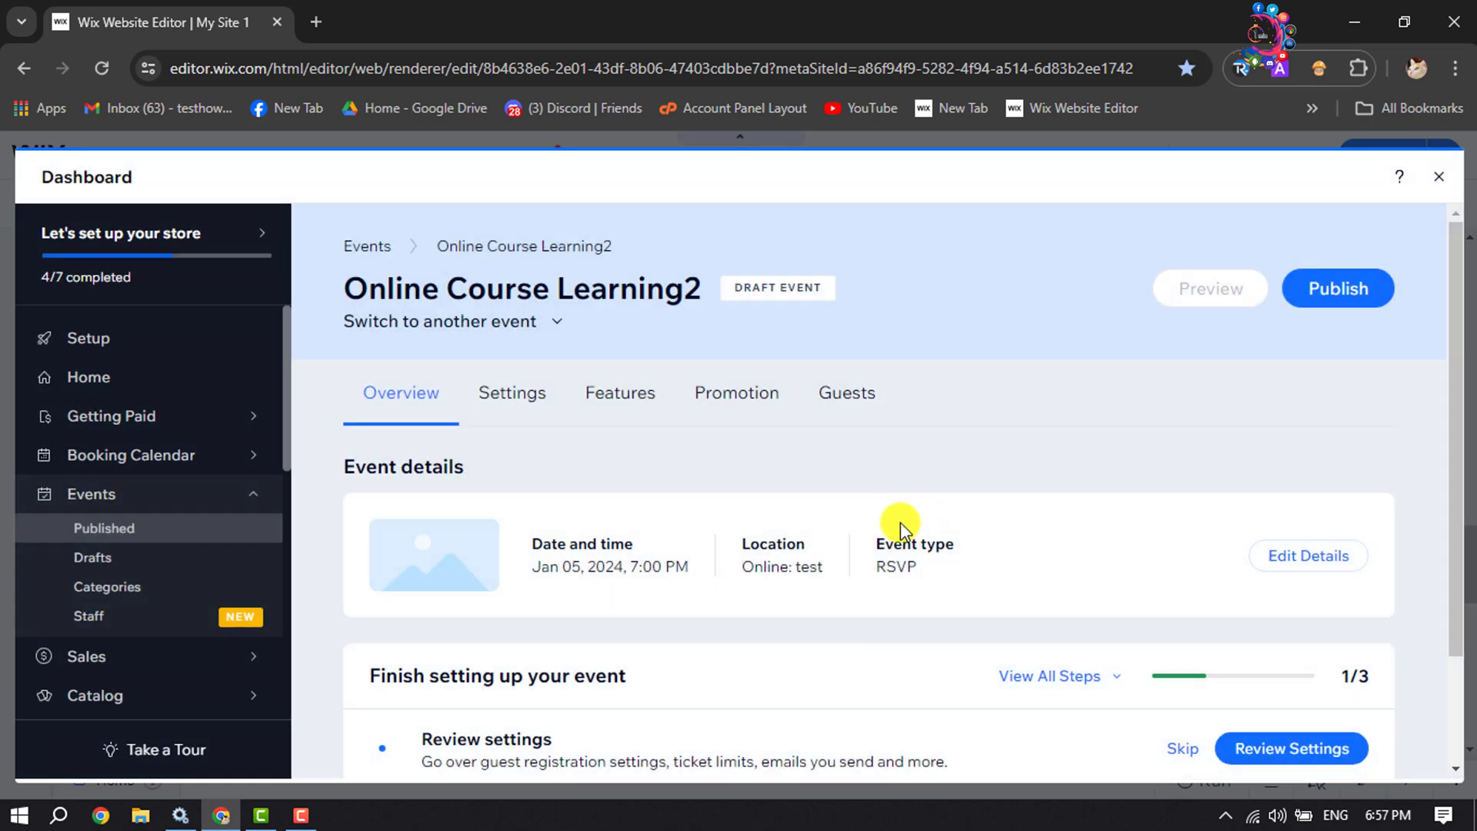